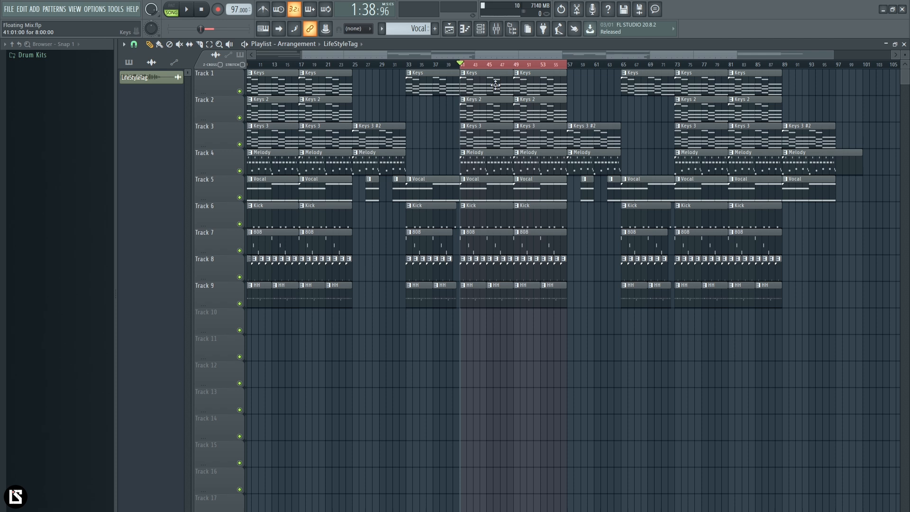
Step: Open the mixer and inspect the Keys, Keys 2, Keys 3, Melody and Arcade tracks and their effects
click(496, 29)
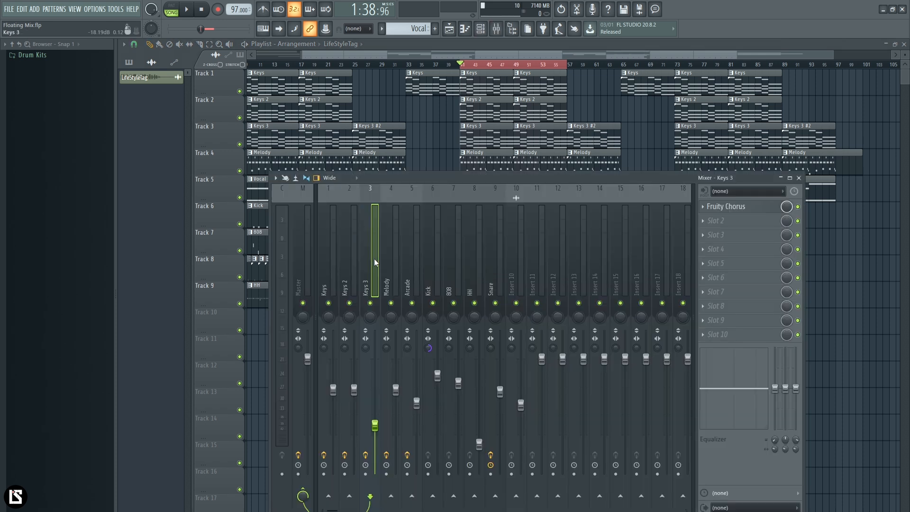
click(328, 262)
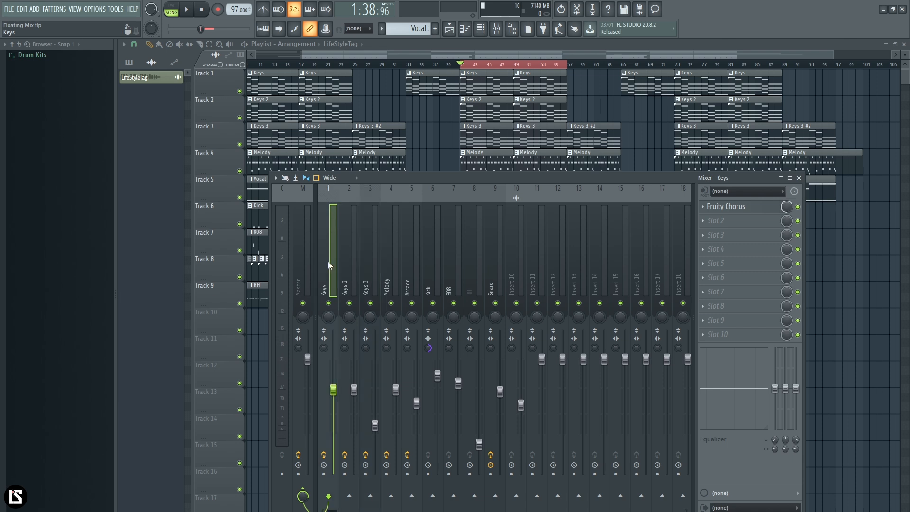
click(352, 269)
click(369, 270)
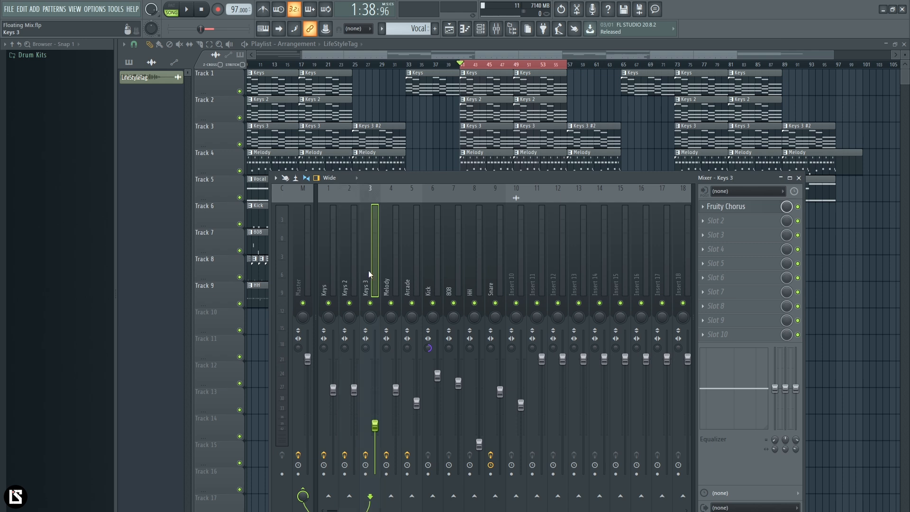
click(388, 272)
click(410, 271)
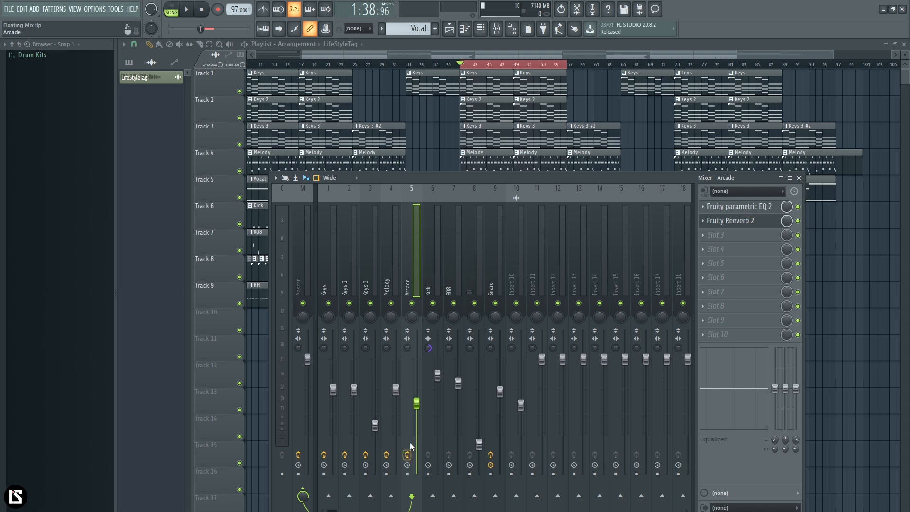
Step: Solo the Arcade track and play it back with its effects disabled and enabled
right_click(414, 305)
key(space)
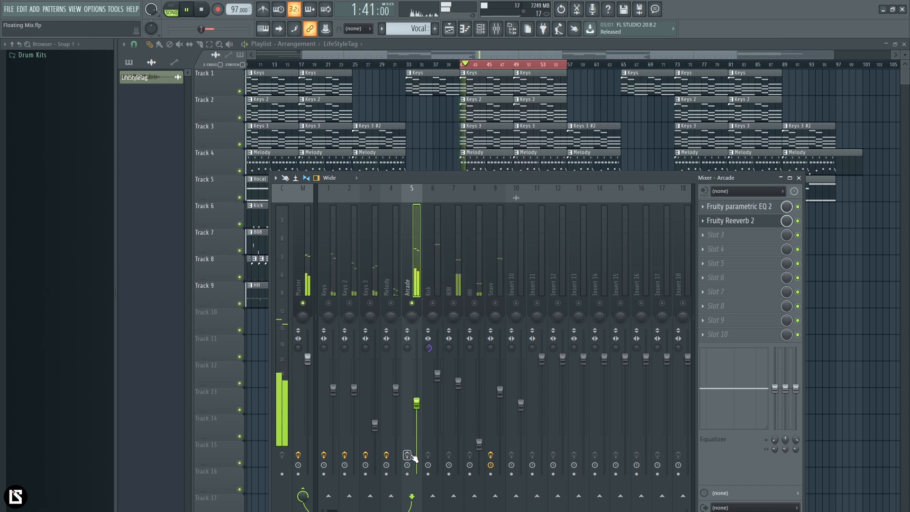
key(space)
key(space)
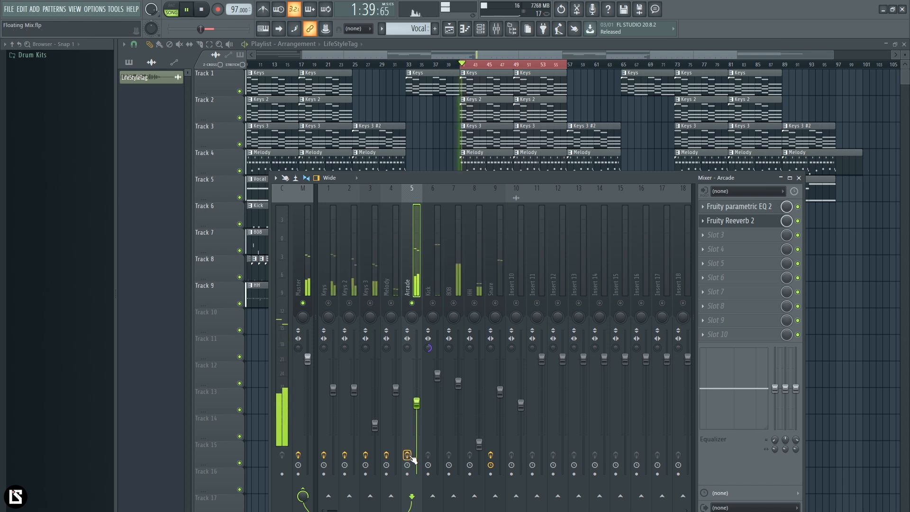
key(space)
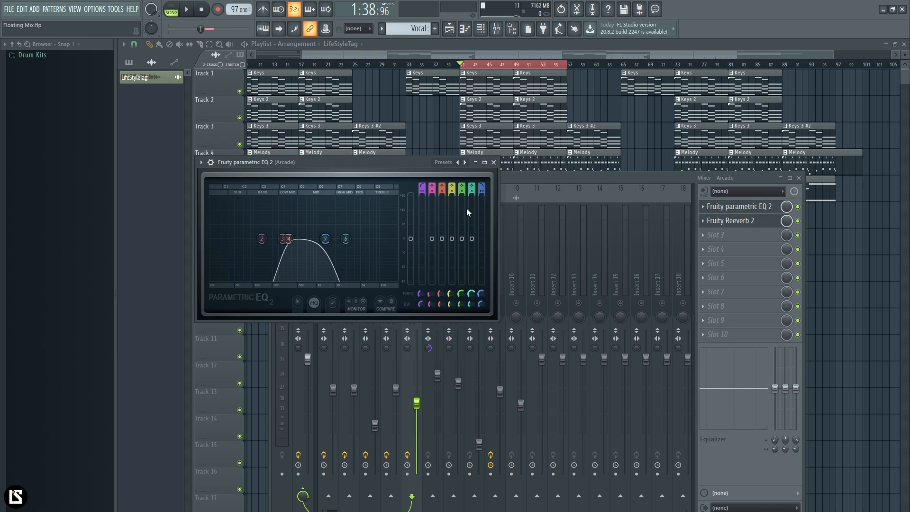
Step: Close the Arcade track's parametric EQ and unmute all of the mixer tracks
click(494, 162)
drag(330, 304, 392, 308)
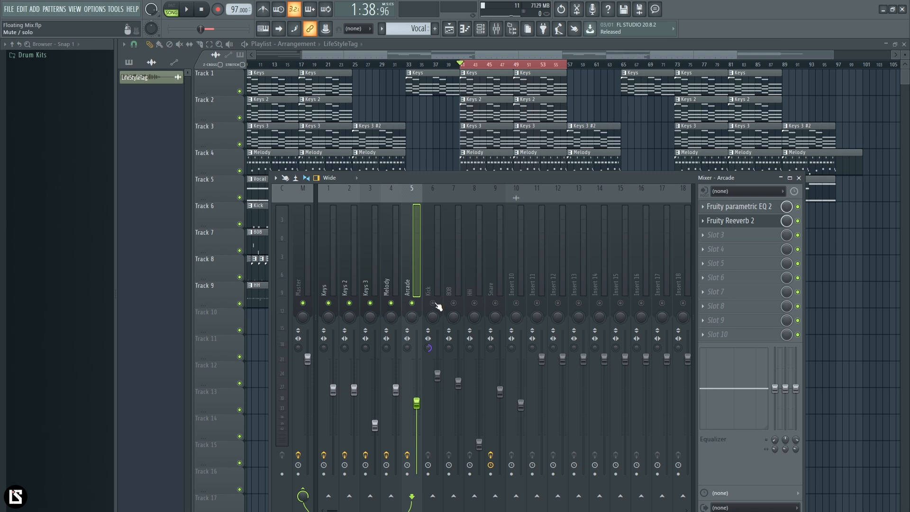
right_click(434, 303)
right_click(434, 302)
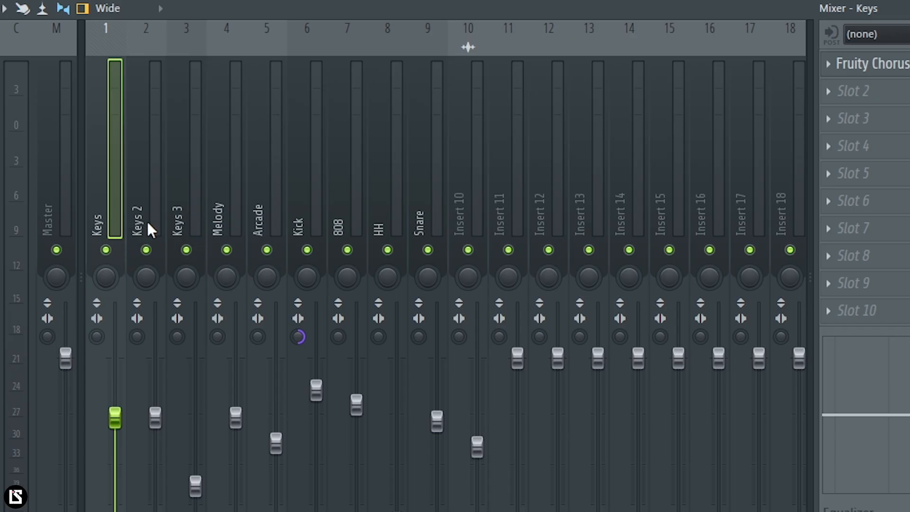
Step: Select the Arcade track, listen to the full mix, and open its Fruity parametric EQ 2
click(269, 220)
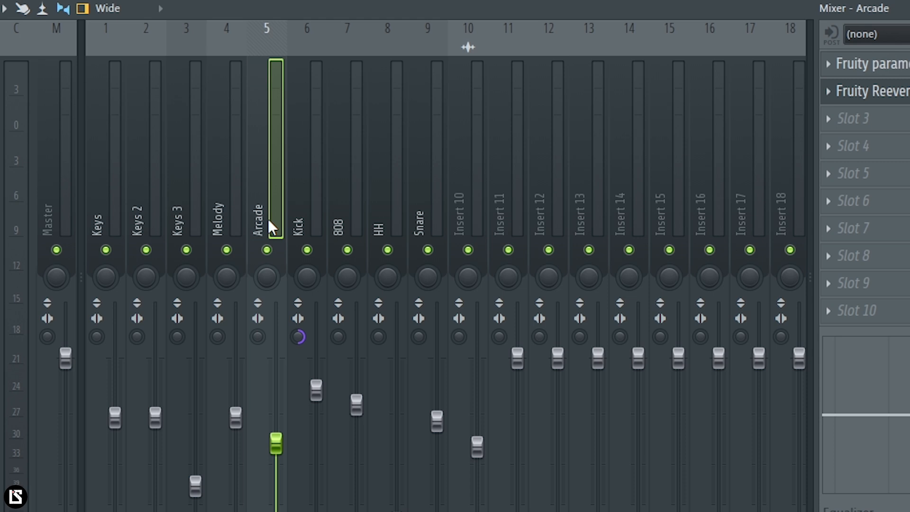
key(space)
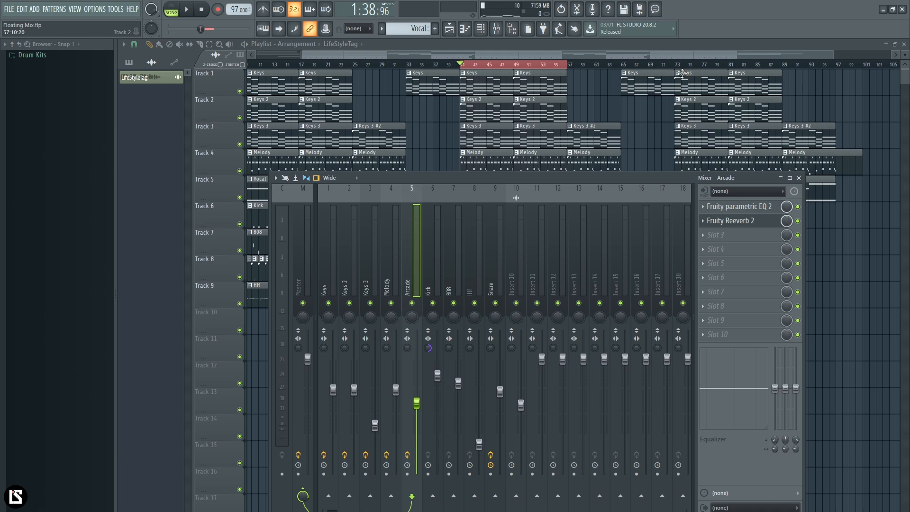
click(766, 206)
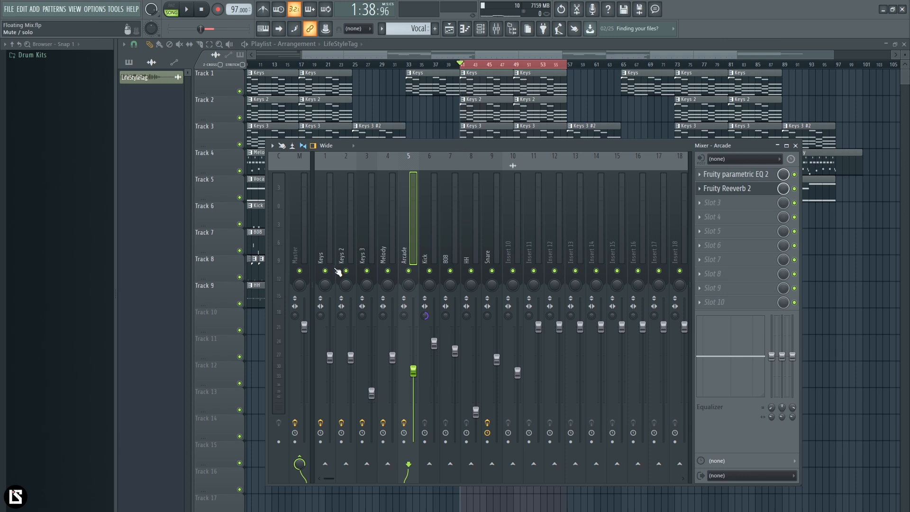
Step: Mute the melodic tracks, leave only Keys soloed, and play it back
ctrl+click(325, 271)
click(346, 271)
drag(365, 277, 408, 278)
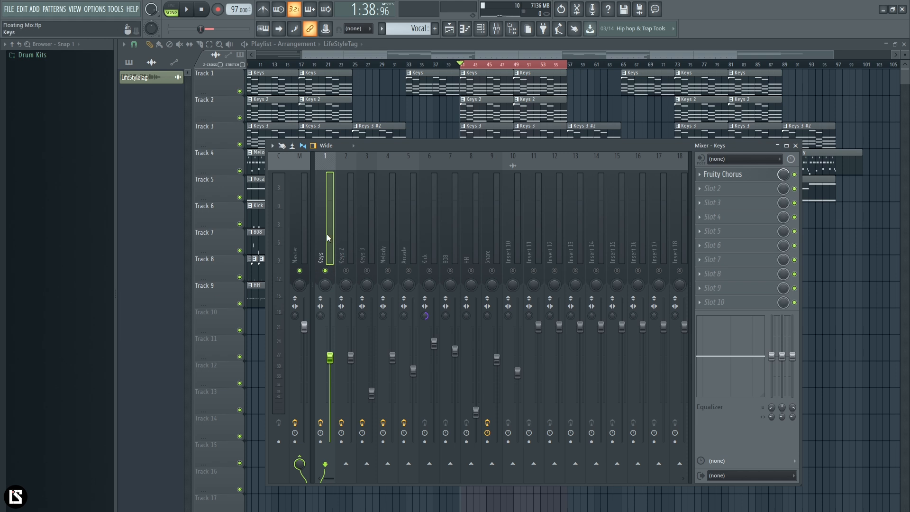
key(space)
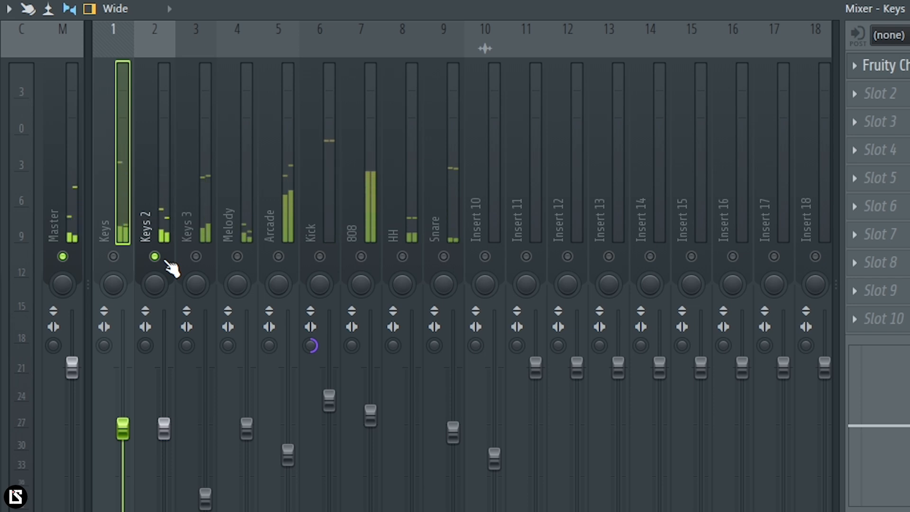
Step: Unmute Keys alongside Keys 2 and compare the two tracks during playback
click(115, 258)
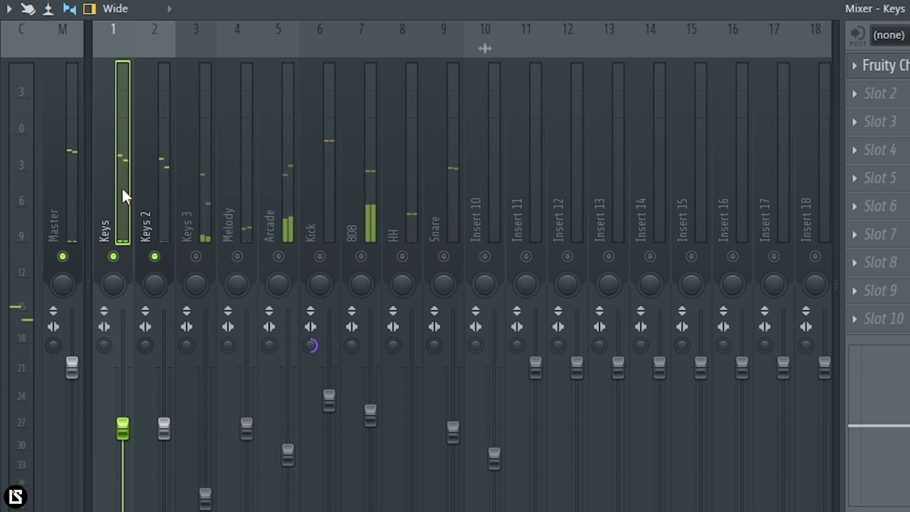
click(150, 159)
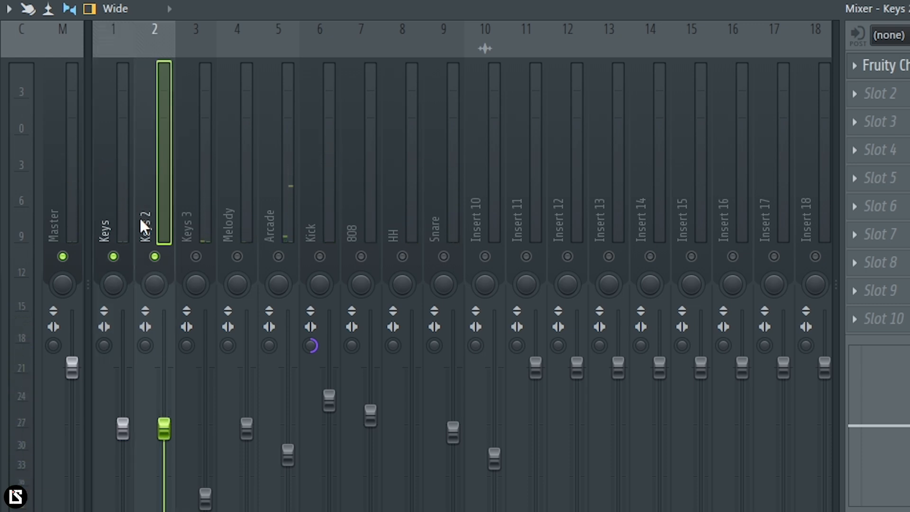
click(126, 210)
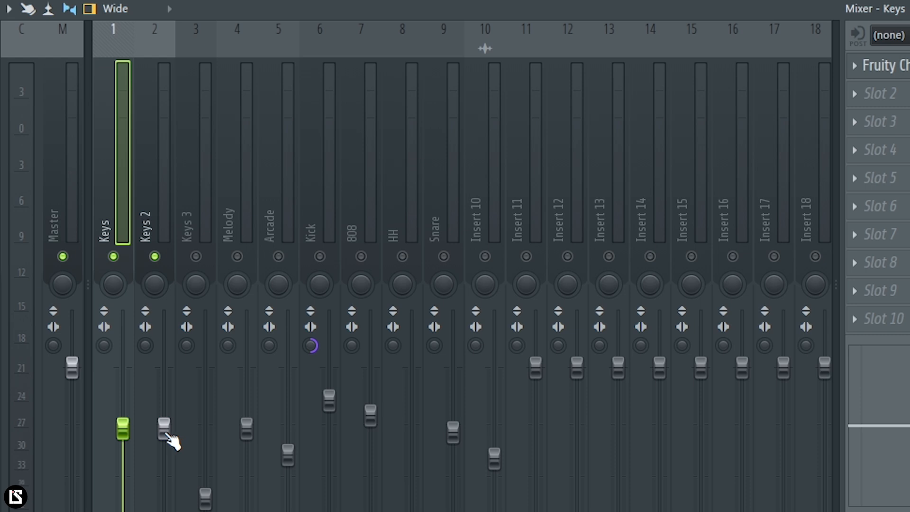
Step: Solo the Keys 3 track and play it back
click(204, 213)
right_click(195, 256)
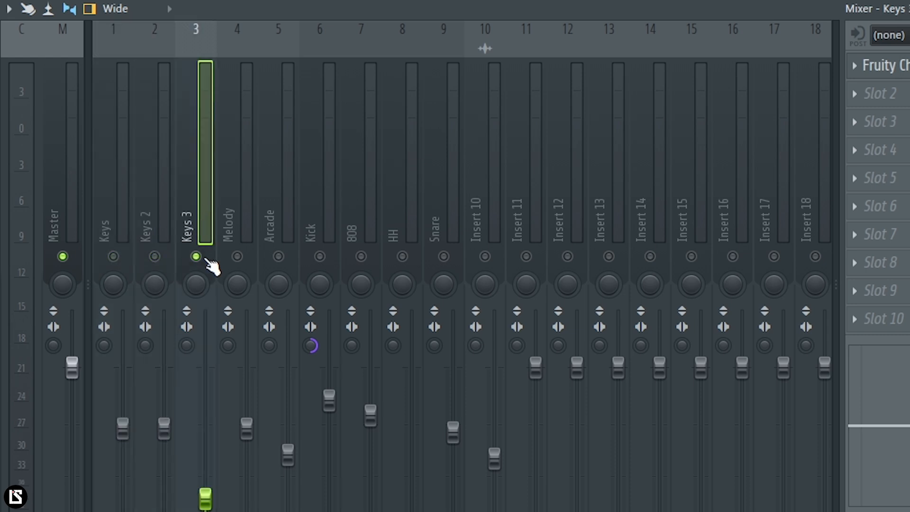
key(space)
Step: Play the Keys 2 and Keys 3 tracks soloed in turn to compare their sounds
click(165, 214)
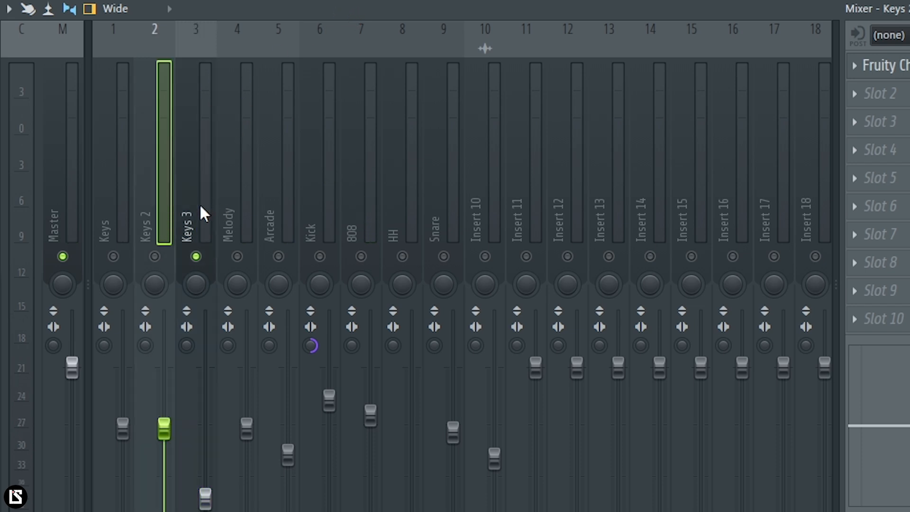
click(155, 256)
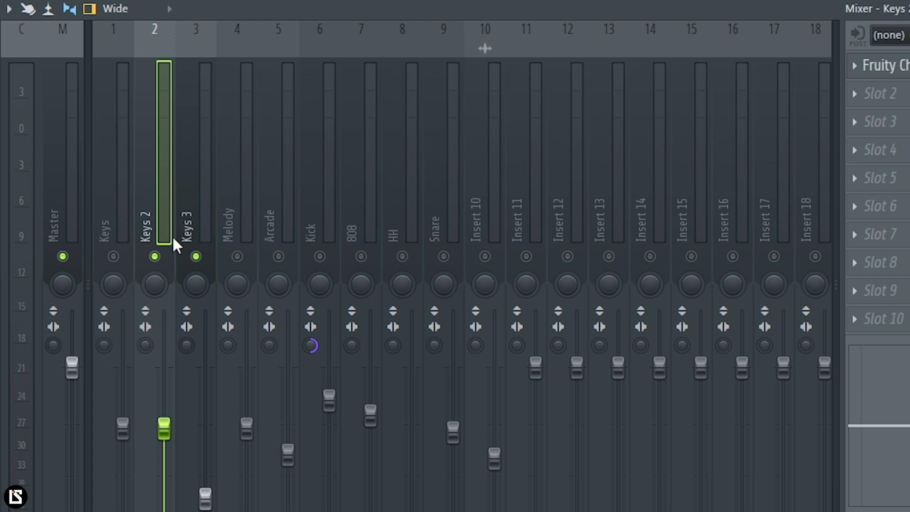
right_click(159, 261)
key(space)
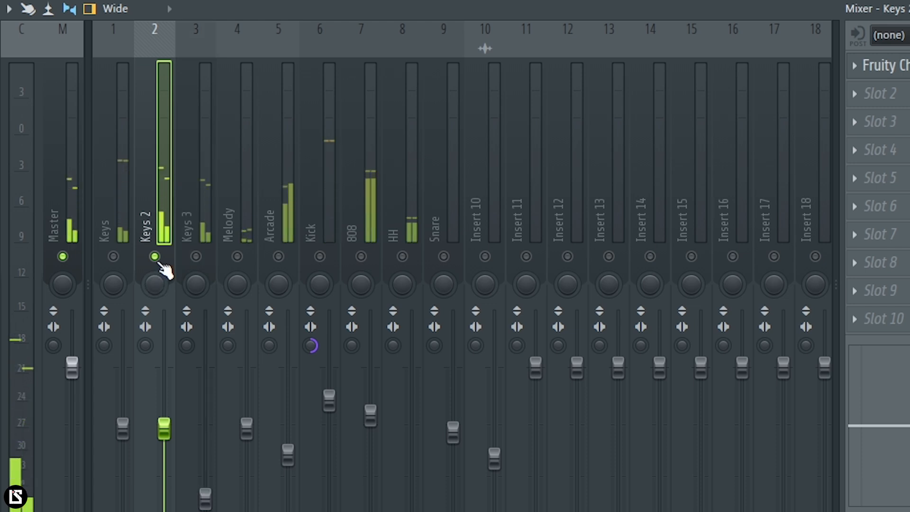
key(space)
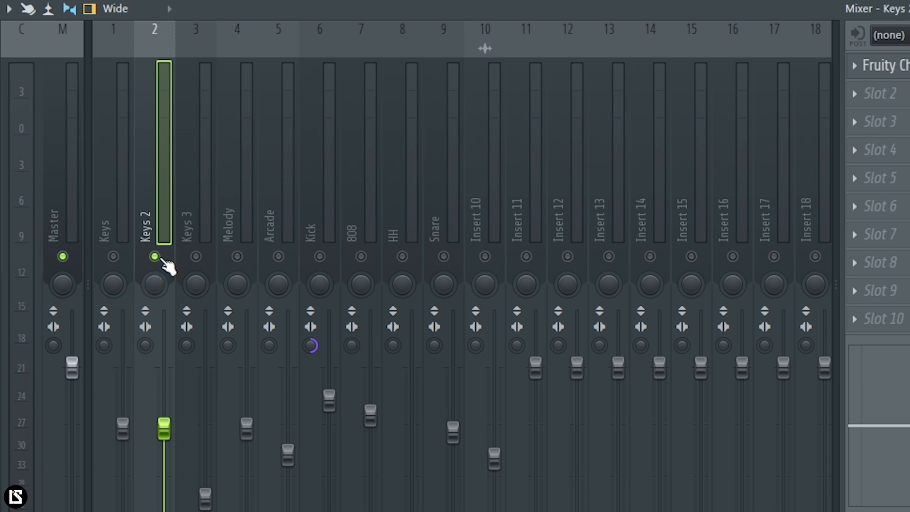
key(space)
click(201, 265)
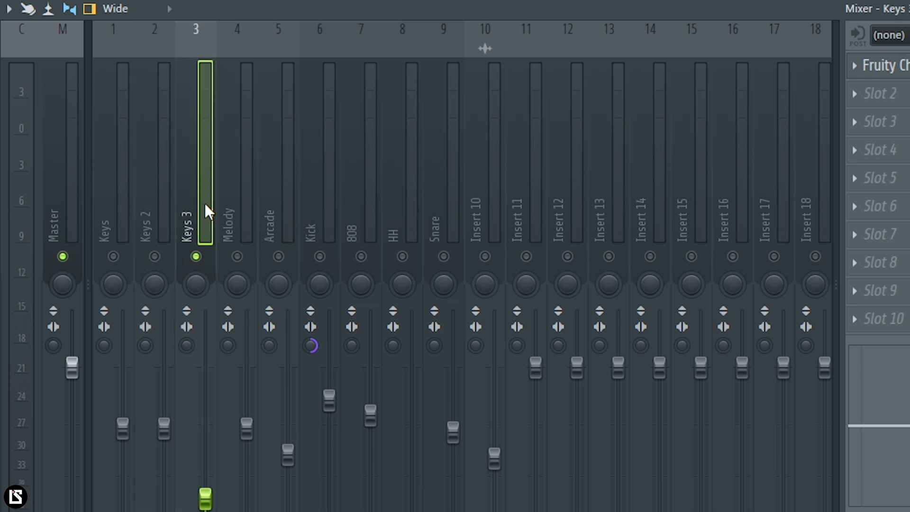
key(space)
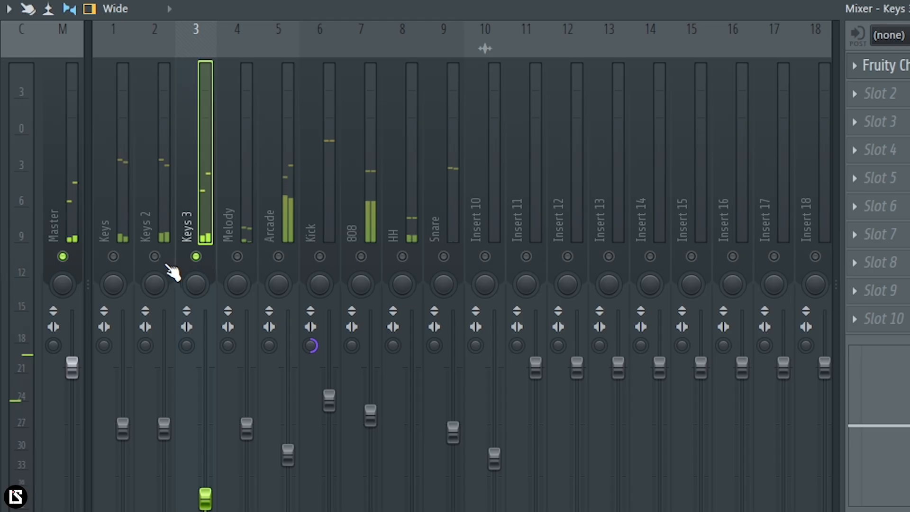
Step: Unmute Keys 2 and Keys so that all three Keys tracks are active together
click(163, 228)
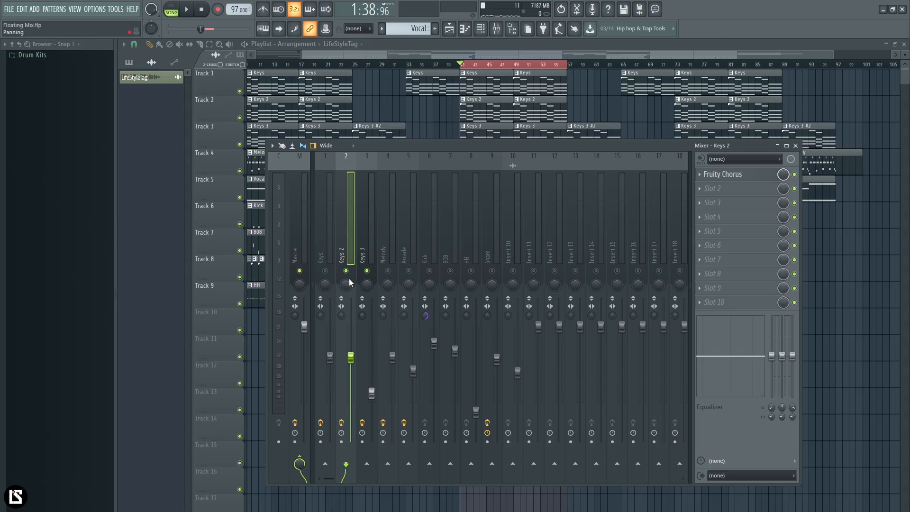
click(369, 232)
click(329, 246)
click(326, 271)
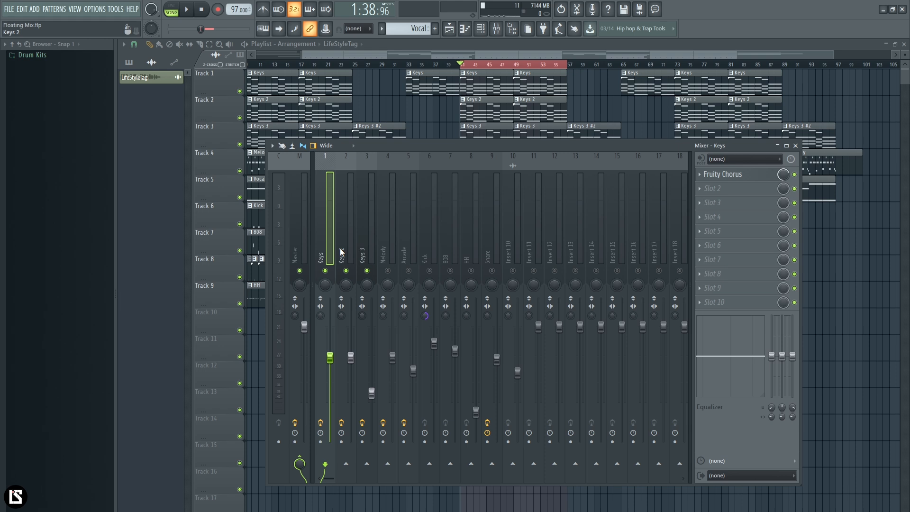
Step: Solo and play the Melody and Arcade tracks one after the other
key(space)
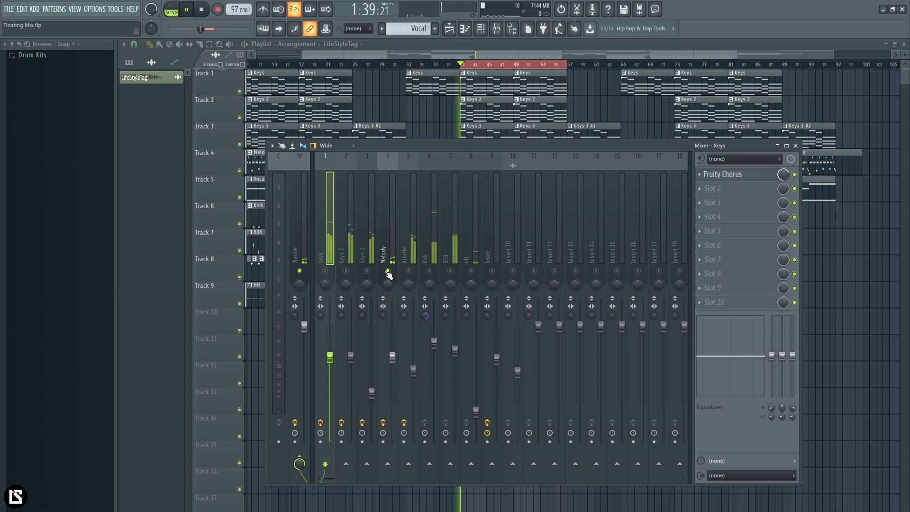
click(389, 228)
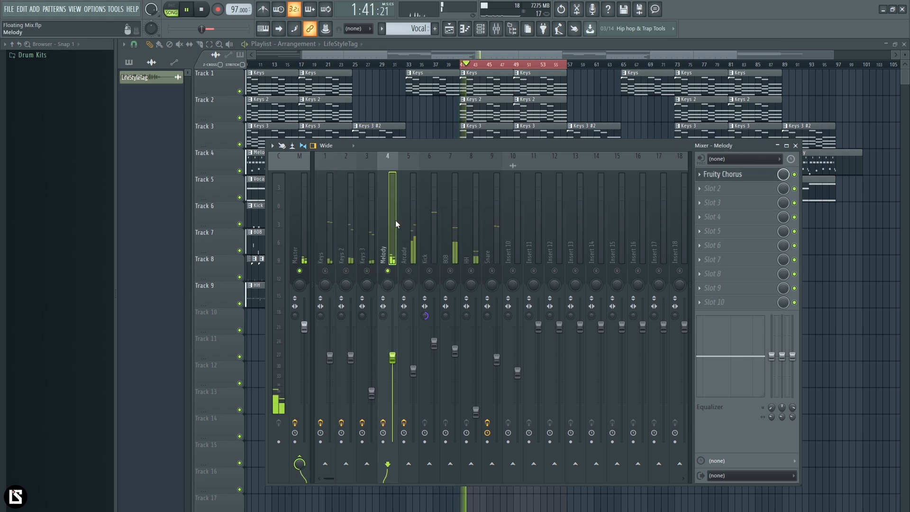
key(space)
right_click(410, 271)
key(space)
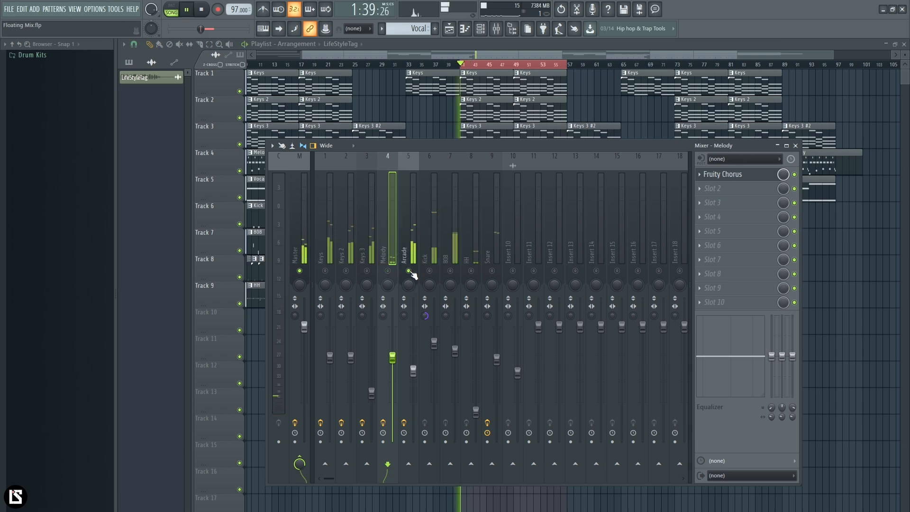
key(space)
Step: Unmute Keys, Keys 2, Keys 3 and 808 alongside Arcade and play the combination
click(328, 272)
click(343, 272)
click(367, 271)
click(450, 271)
click(455, 276)
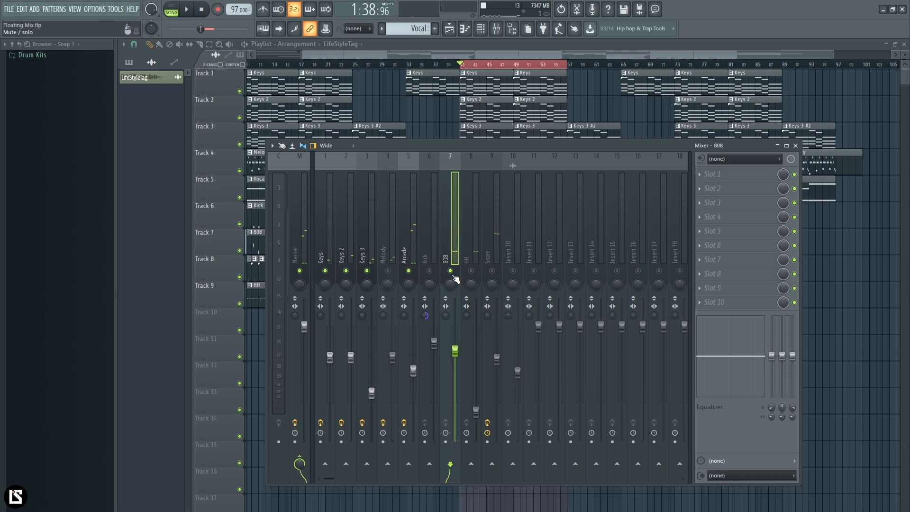
key(space)
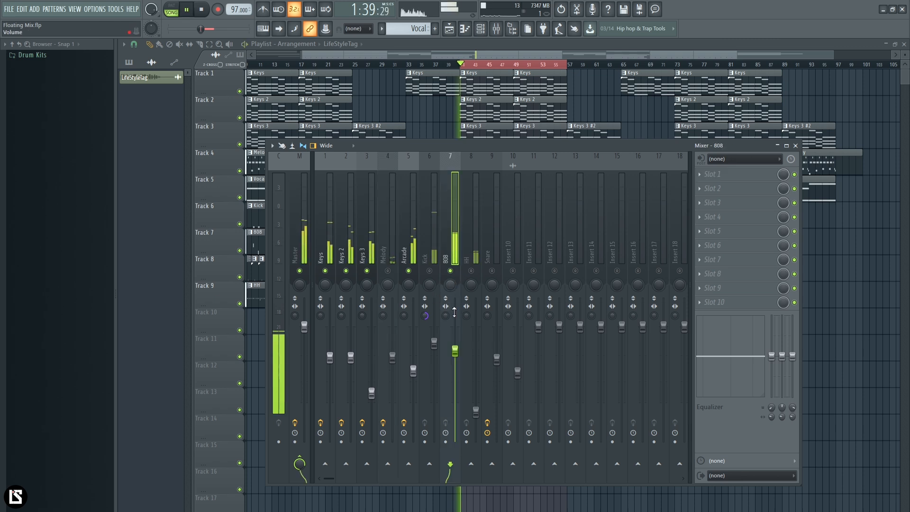
key(space)
Step: Unmute the Melody track and raise its volume to about 107% (1.6 dB) during playback
click(351, 260)
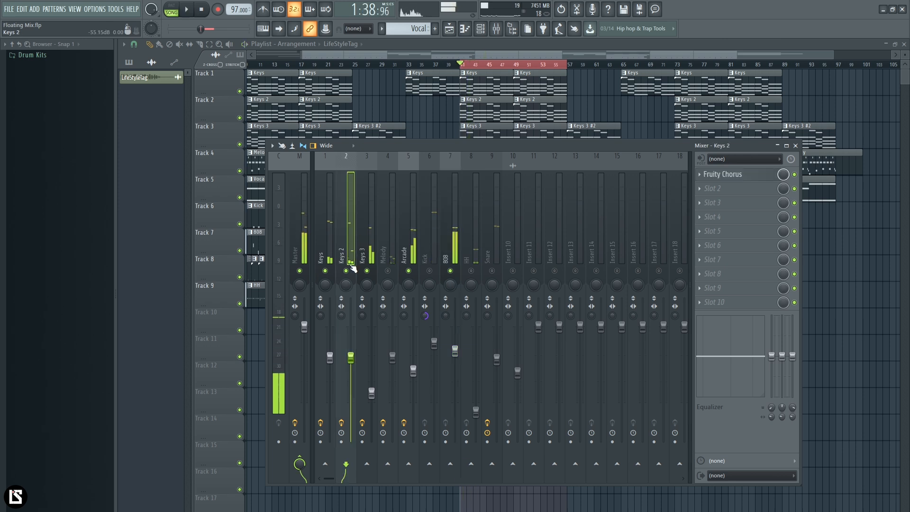
click(369, 258)
click(408, 246)
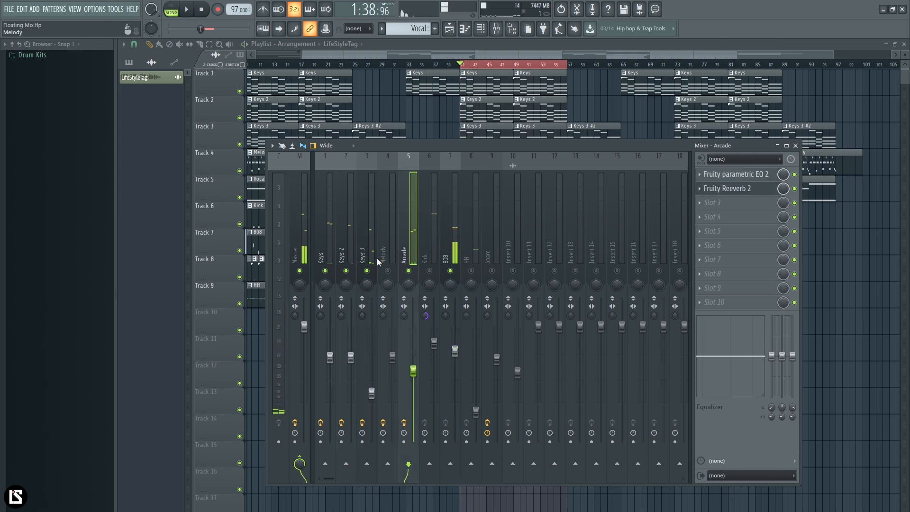
click(387, 231)
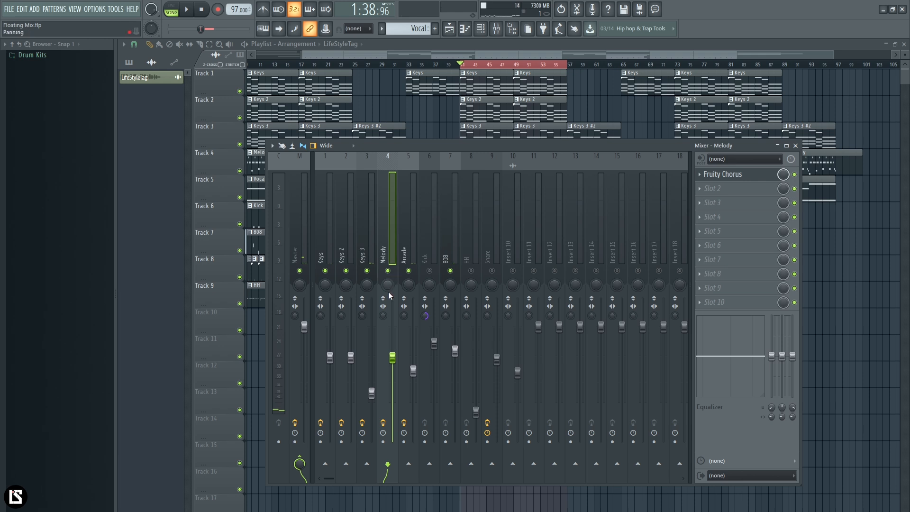
key(space)
drag(392, 356, 392, 319)
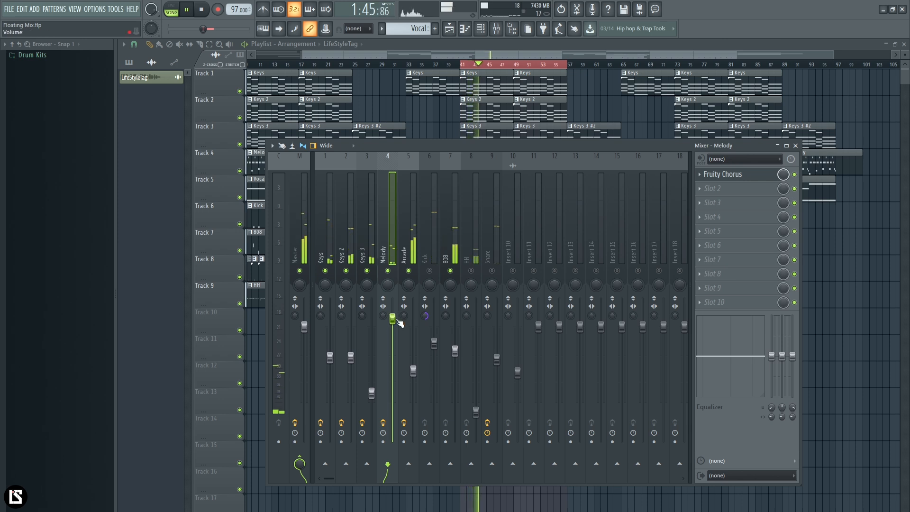
Step: Stop playback and lower the Melody track's volume fader to the level of the Keys faders
key(space)
drag(396, 321, 398, 358)
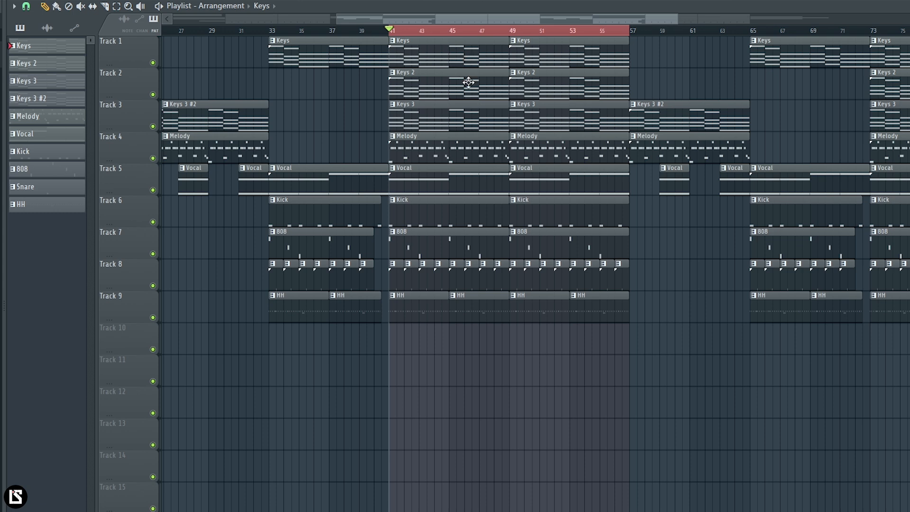
Step: Solo Track 1 in the playlist and unmute Tracks 2 and 3 so only the three Keys parts are active
scroll(536, 265, up, 2)
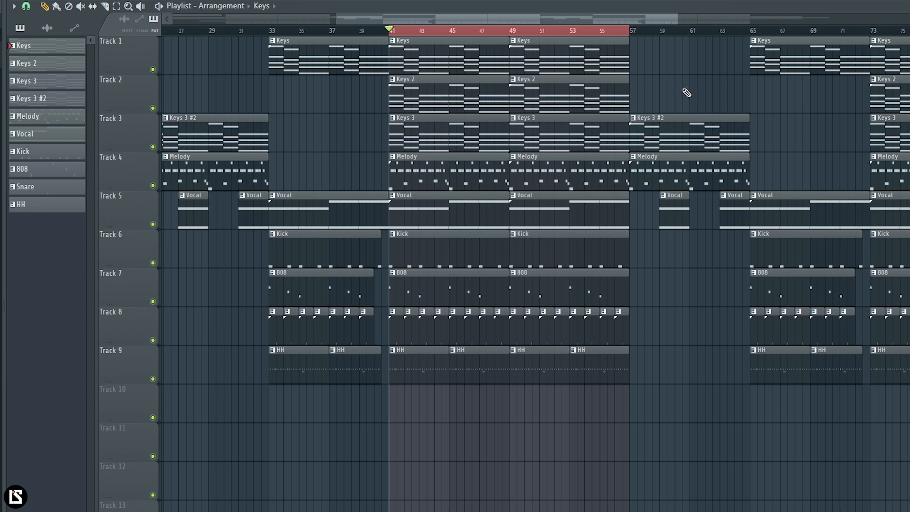
right_click(153, 69)
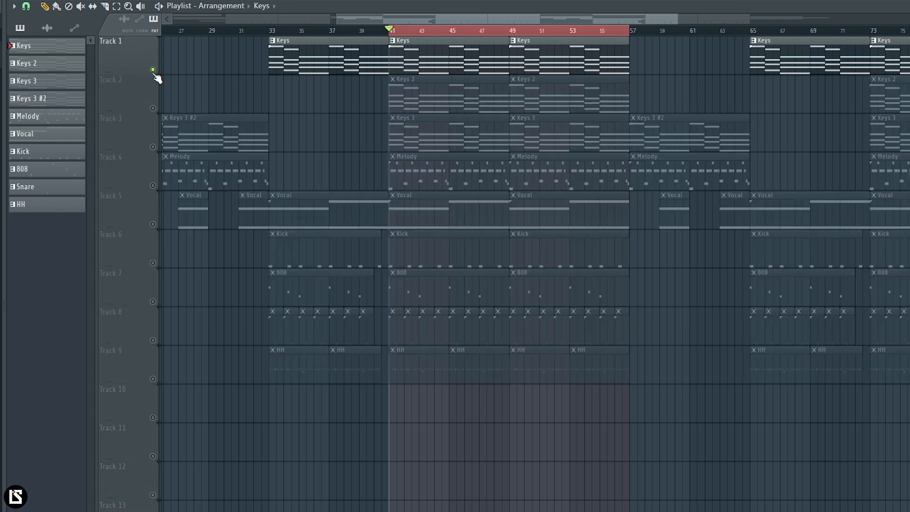
click(153, 108)
click(152, 146)
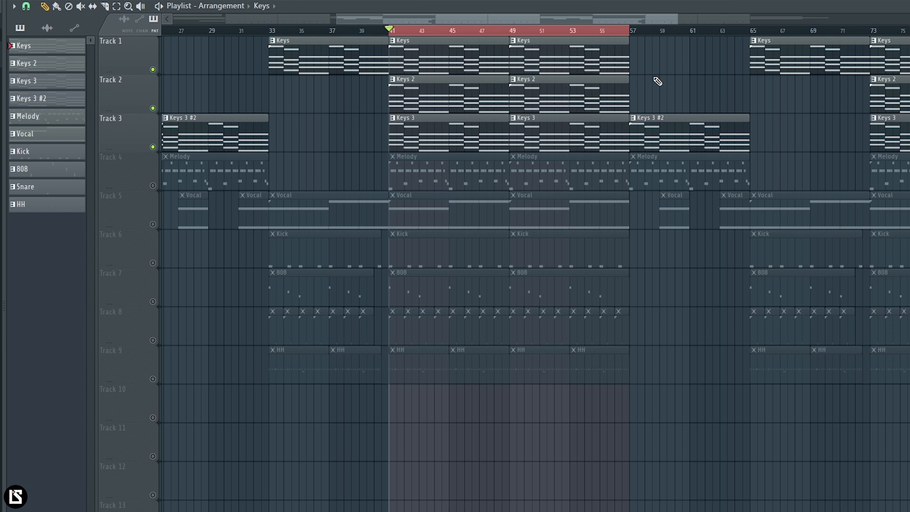
Step: Open the Keys and Keys 2 patterns in the piano roll one after the other to compare their chords
click(427, 65)
double_click(427, 64)
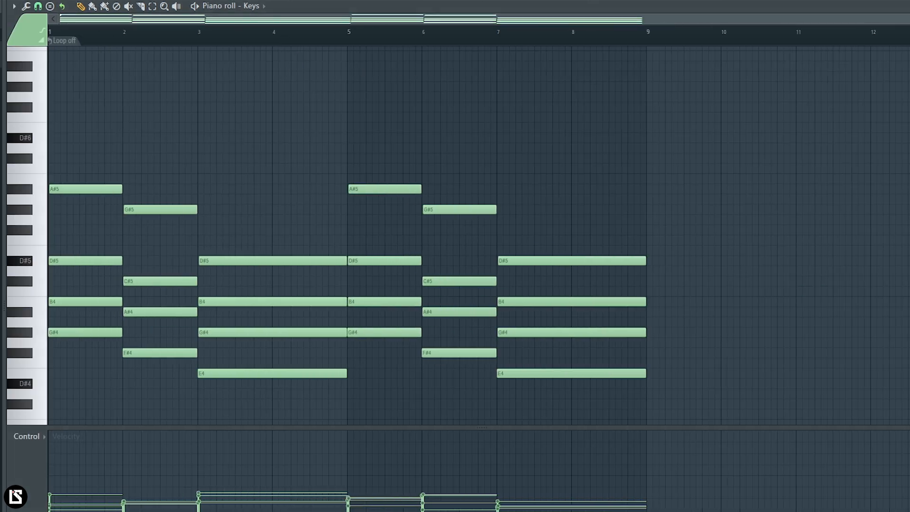
click(453, 1)
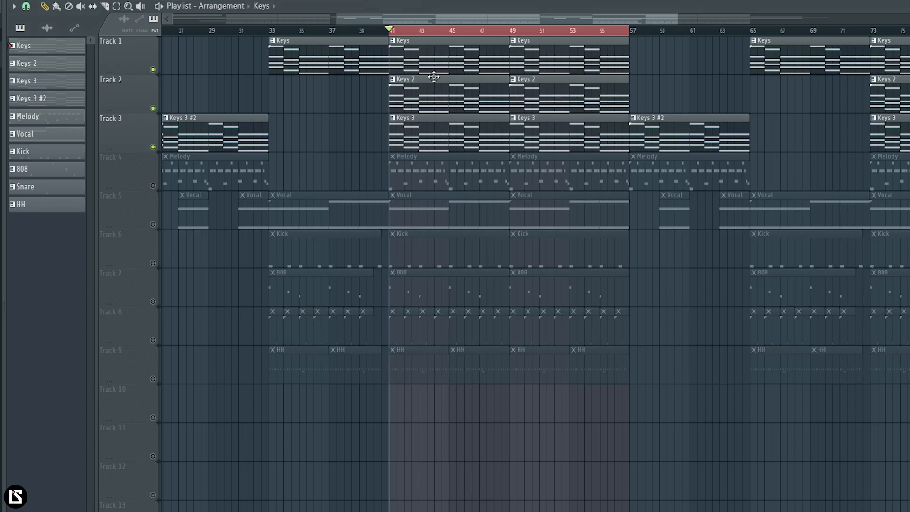
double_click(433, 76)
scroll(410, 44, up, 2)
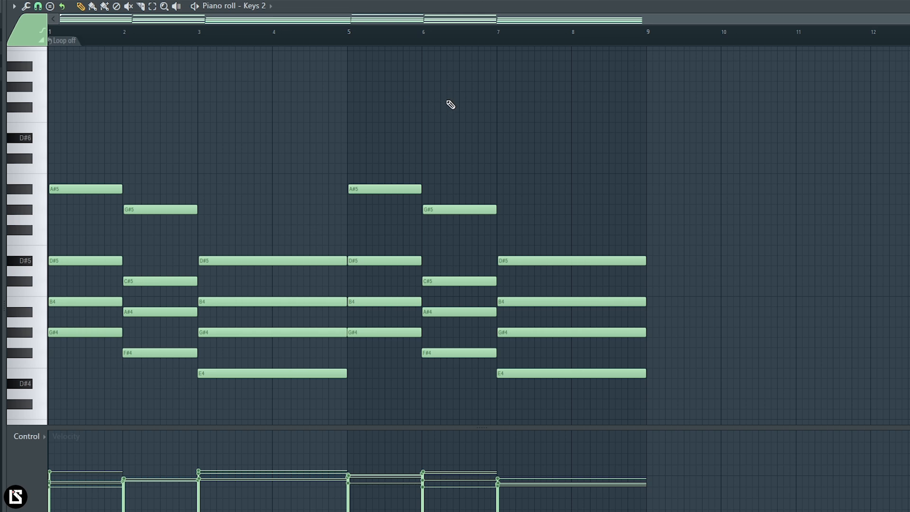
scroll(448, 105, down, 1)
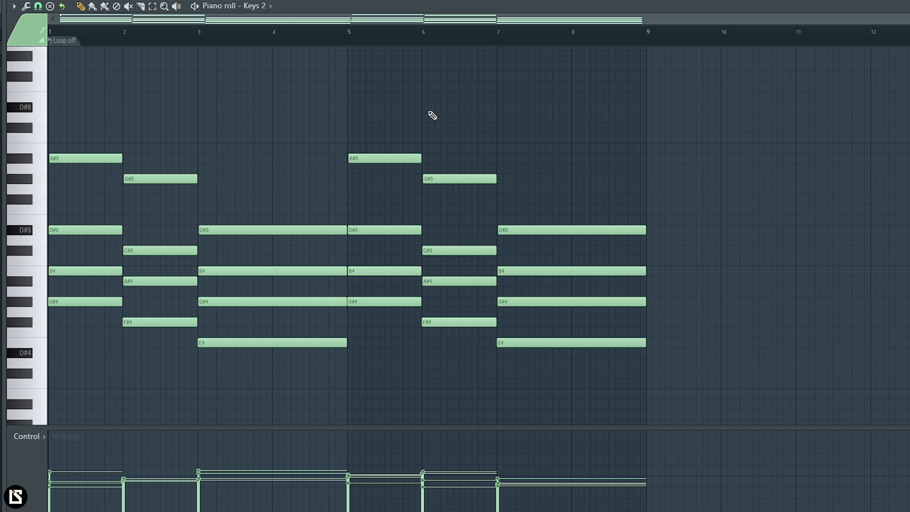
key(F6)
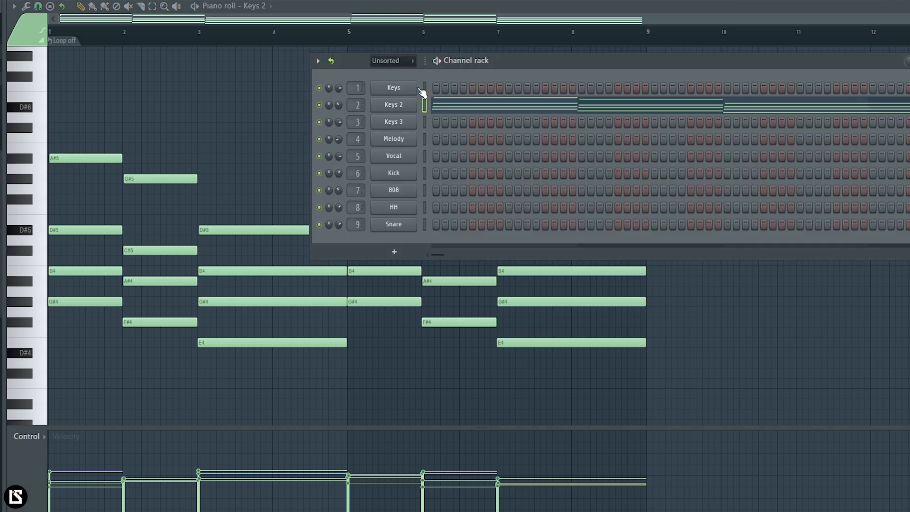
Step: Return to the playlist and mute Track 3, leaving only the Keys and Keys 2 tracks active
key(F5)
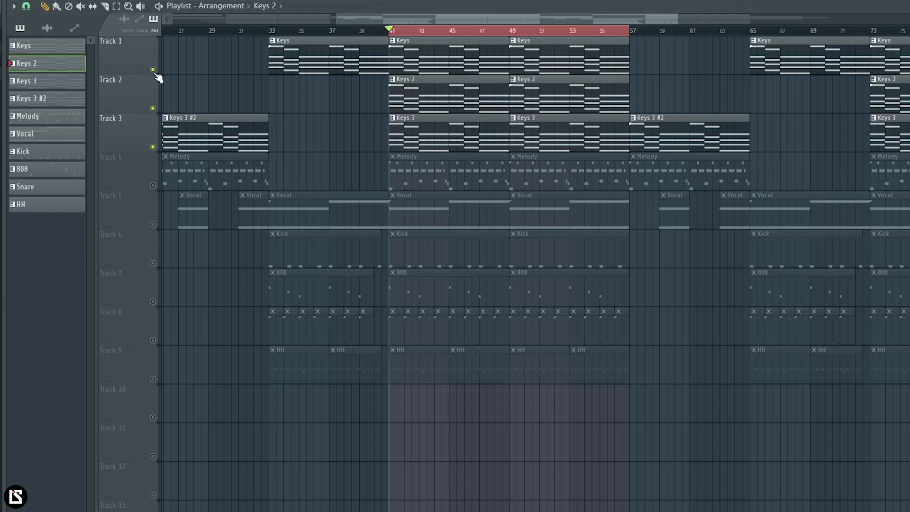
click(152, 108)
click(153, 108)
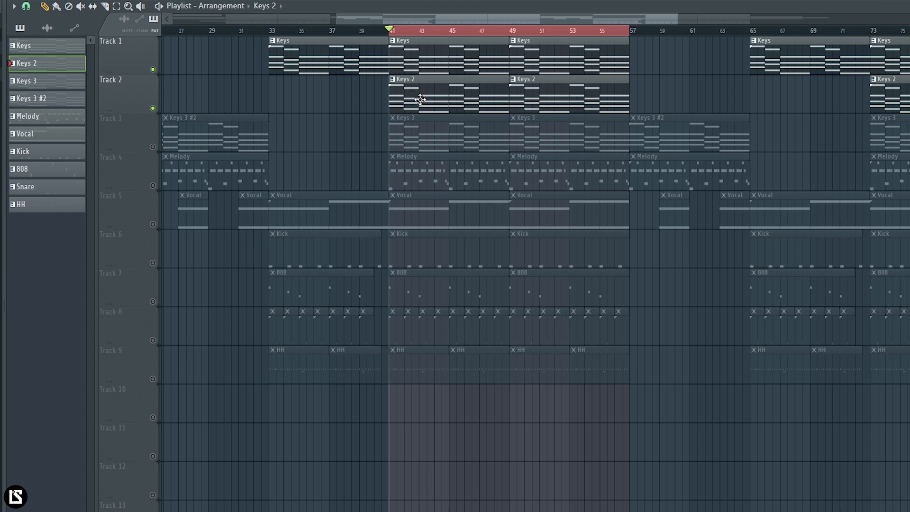
Step: Open the Keys 2 pattern, raise all its notes by one octave and bring them back down
double_click(420, 98)
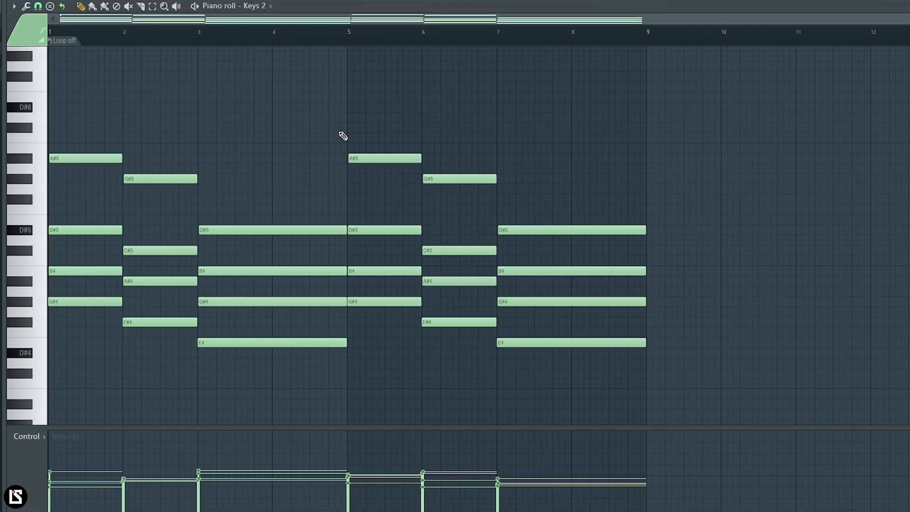
key(ctrl+Up)
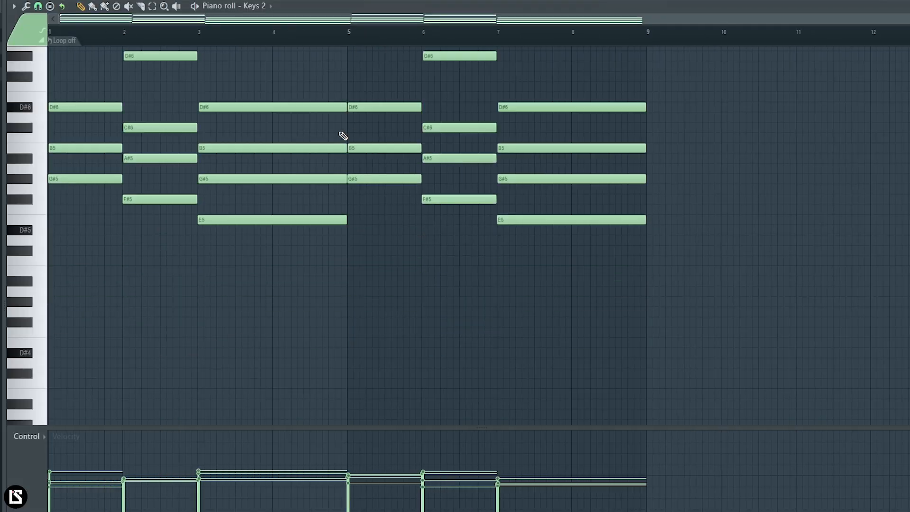
key(ctrl+Down)
Step: Select the middle notes of every Keys 2 chord, raise them two octaves and return them to their original pitch
drag(116, 218, 113, 242)
drag(167, 237, 174, 314)
drag(101, 215, 106, 284)
drag(232, 257, 279, 310)
drag(390, 257, 412, 316)
drag(447, 249, 488, 287)
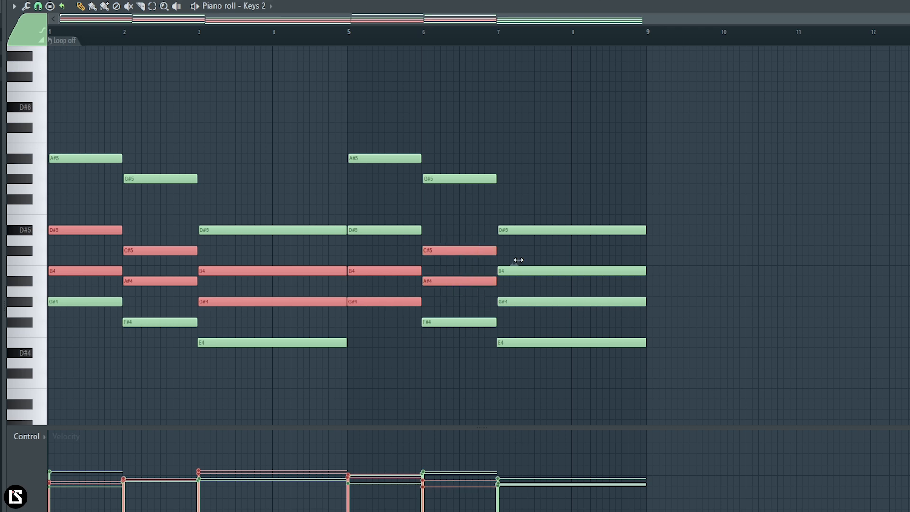
drag(516, 260, 564, 310)
key(ctrl+Up)
key(ctrl+Up)
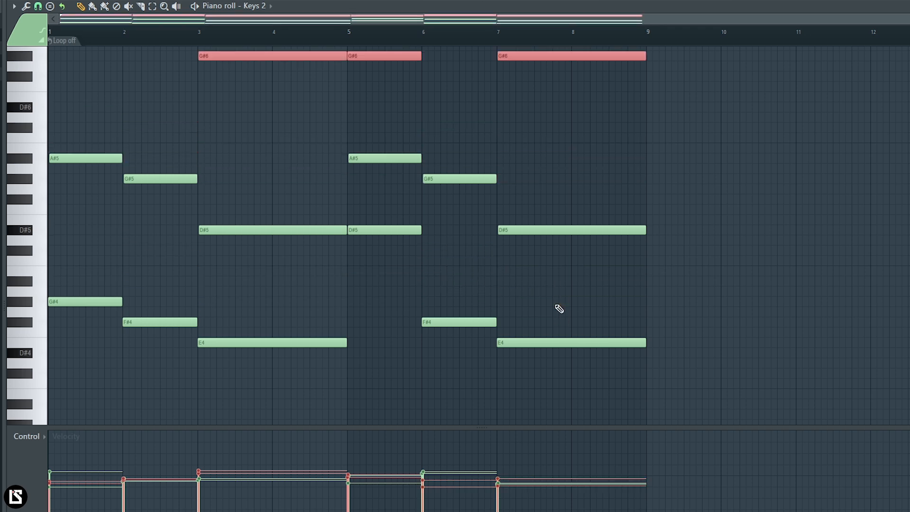
key(ctrl+Down)
key(ctrl+Down)
Step: Select one middle note in each Keys 2 chord, raise these notes one octave, lower them back and deselect them
drag(65, 195, 171, 248)
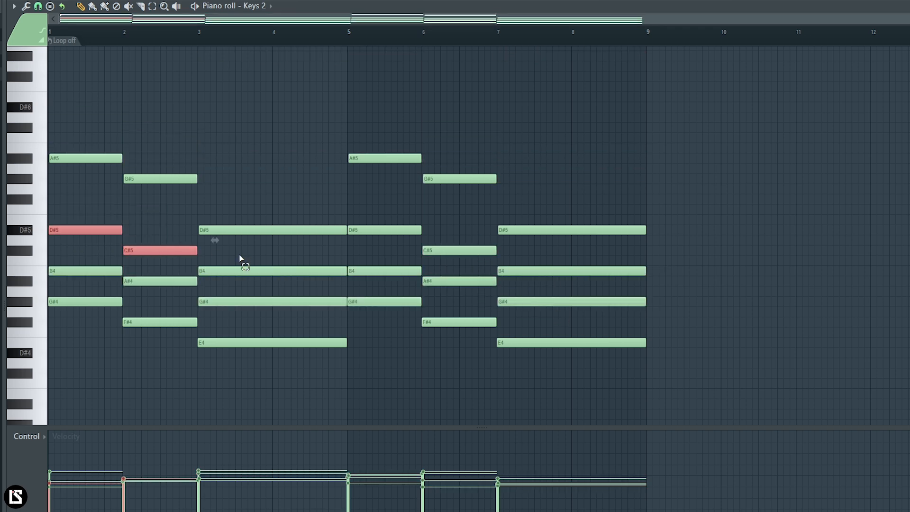
drag(241, 257, 251, 277)
drag(387, 256, 389, 276)
drag(432, 240, 444, 253)
drag(535, 259, 554, 284)
key(ctrl+Up)
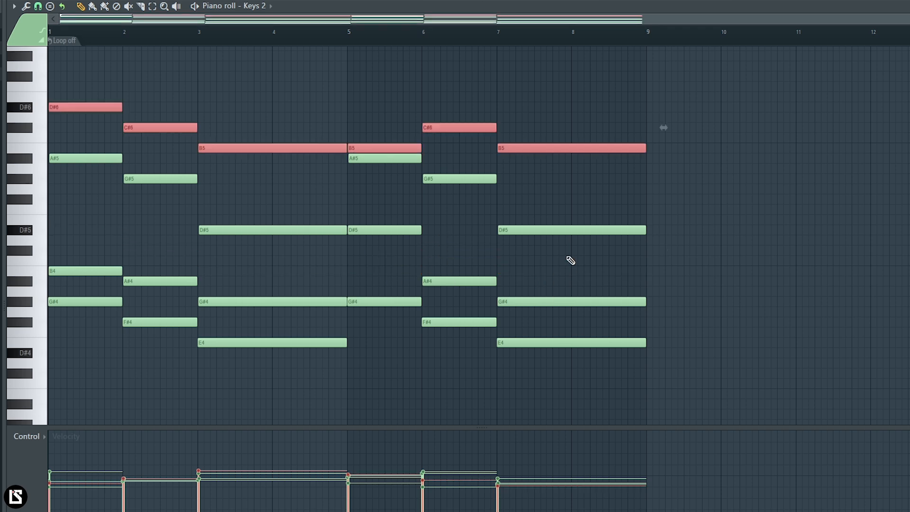
key(ctrl+Down)
key(ctrl+d)
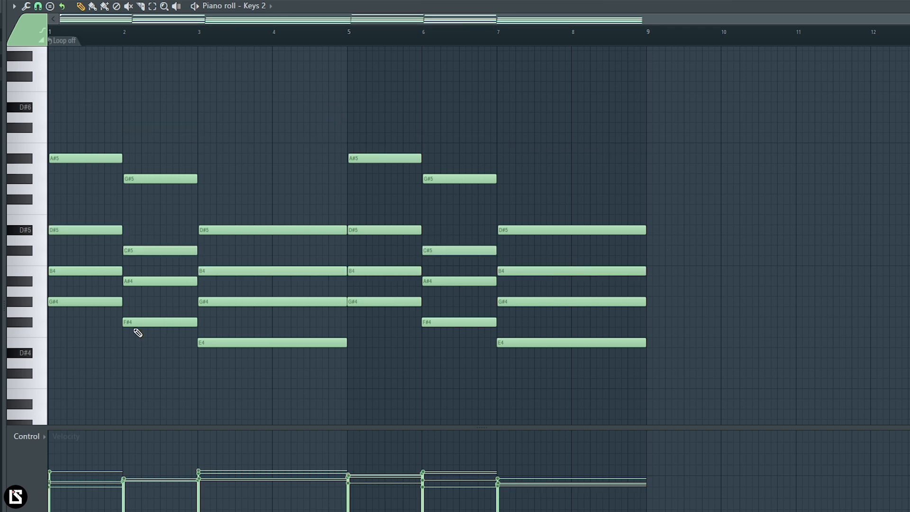
Step: Delete the lowest note of each Keys 2 chord and undo the deletions
right_click(76, 302)
right_click(237, 343)
right_click(178, 322)
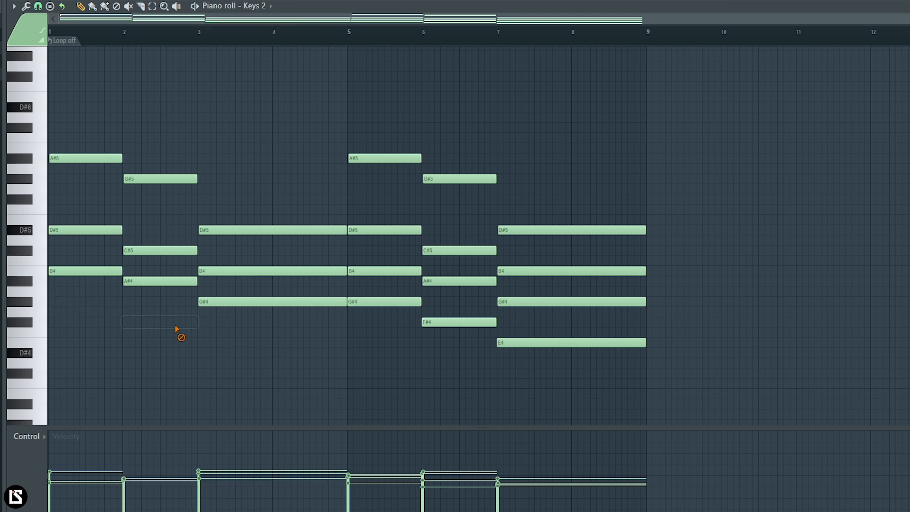
right_click(408, 304)
right_click(447, 322)
right_click(507, 343)
key(ctrl+alt+z)
key(ctrl+alt+z)
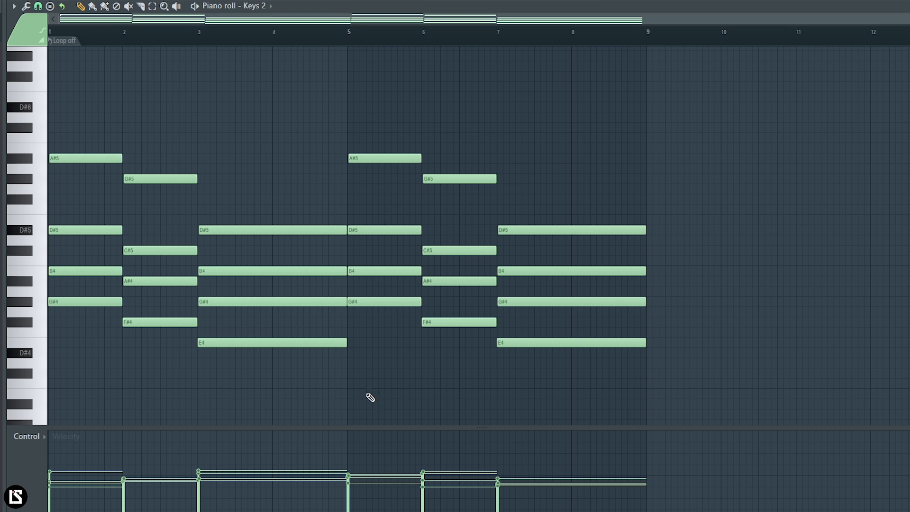
Step: Solo the Keys 3 track in the mixer and play it briefly
key(F5)
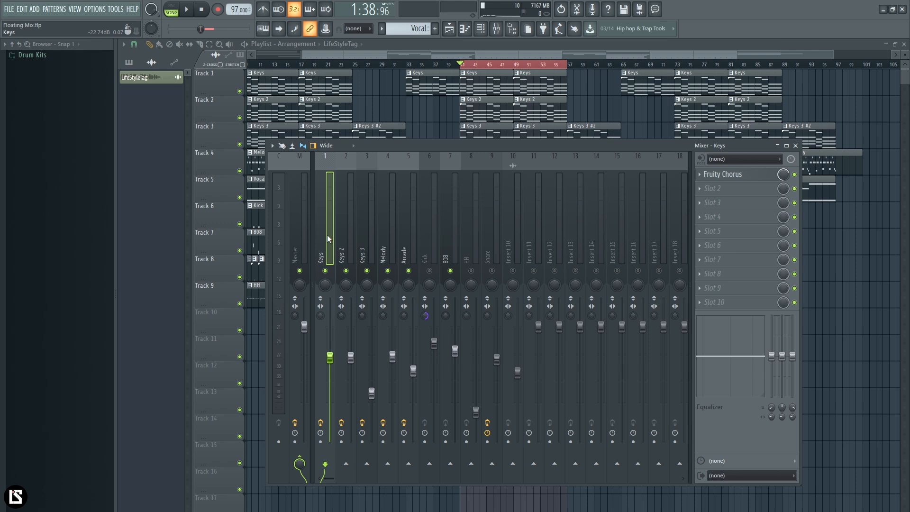
click(364, 248)
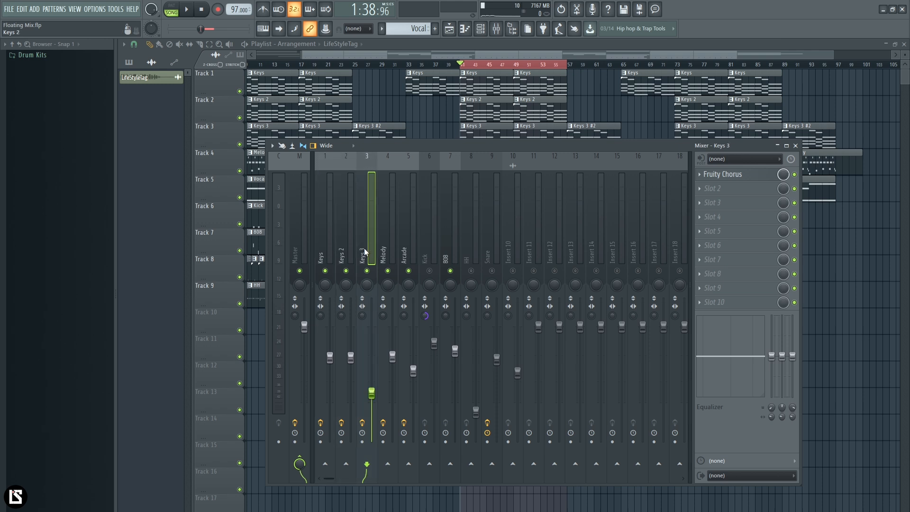
right_click(369, 271)
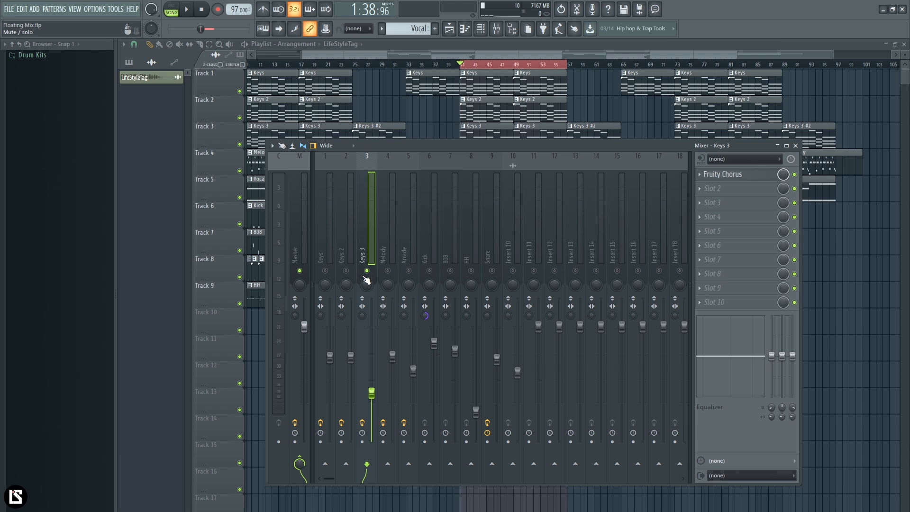
key(space)
key(space)
Step: Unmute Melody, Keys 2 and Keys alongside Keys 3 and change the Master track's stereo separation
click(449, 239)
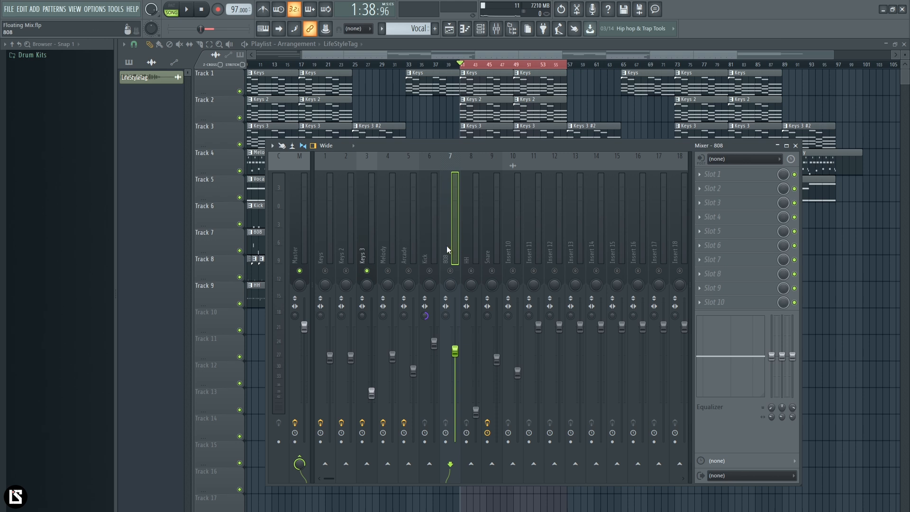
drag(387, 271, 346, 270)
drag(296, 316, 296, 279)
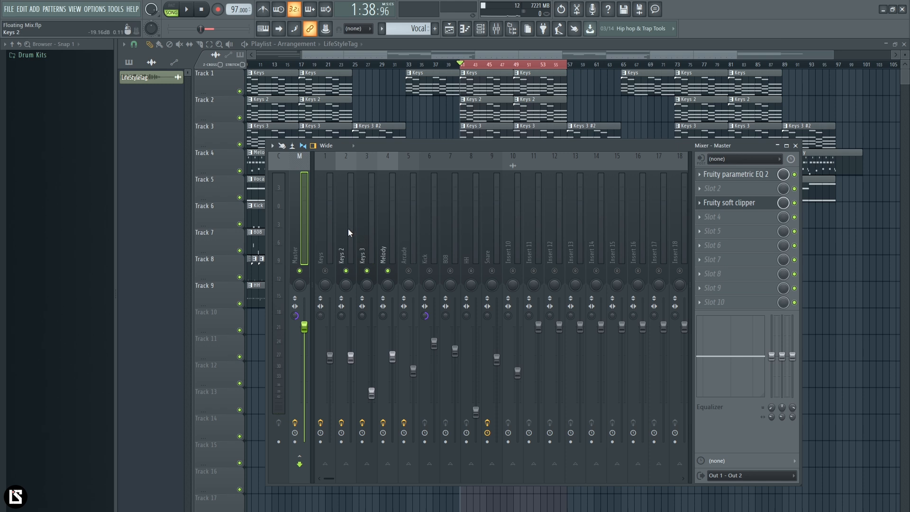
click(367, 232)
click(325, 271)
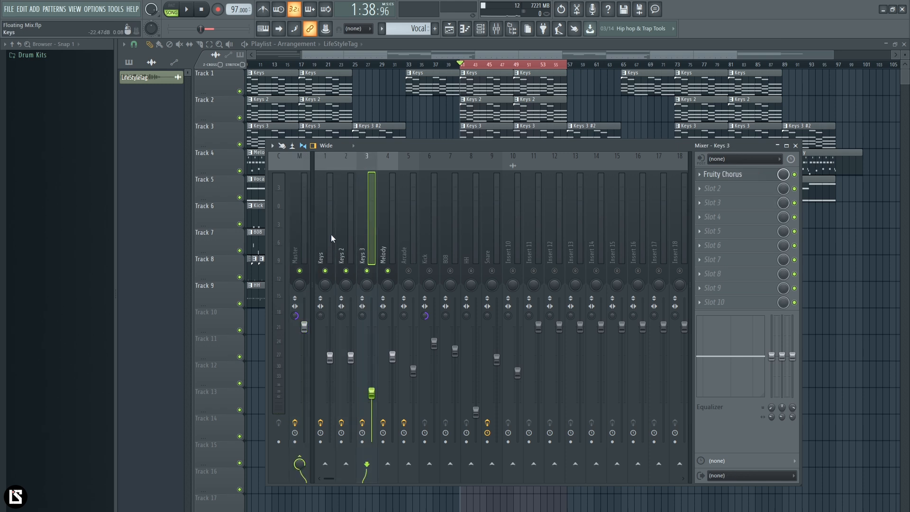
Step: Load Fruity parametric EQ 2 into effect slot 2 of the Keys 2 track while the song plays
click(351, 255)
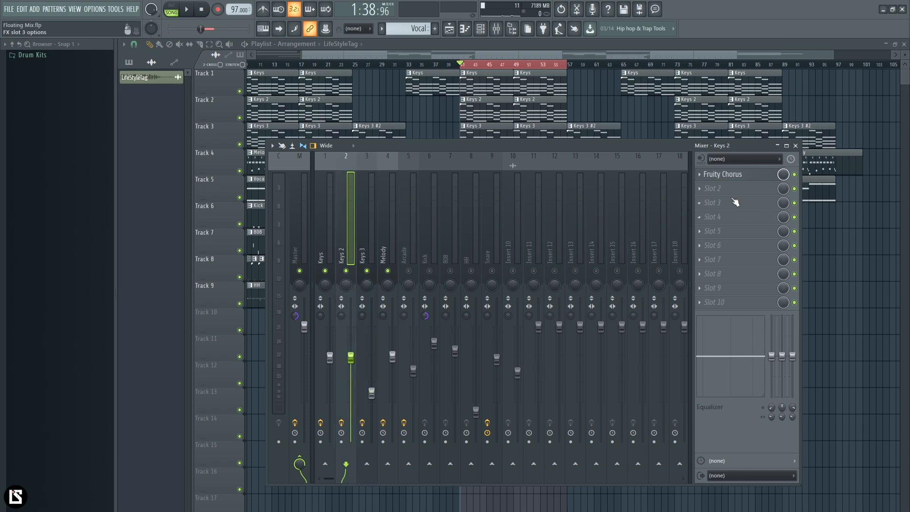
key(space)
click(726, 190)
mouse_move(830, 291)
click(772, 295)
drag(296, 151, 436, 206)
Step: Change EQ band 1 to High pass, steepen its slope and shift it slightly higher in frequency
right_click(375, 283)
mouse_move(389, 316)
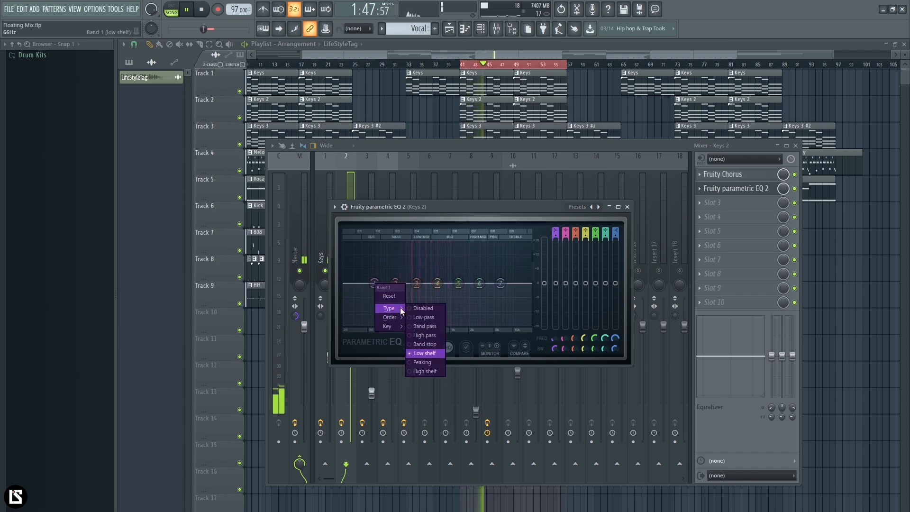
click(424, 335)
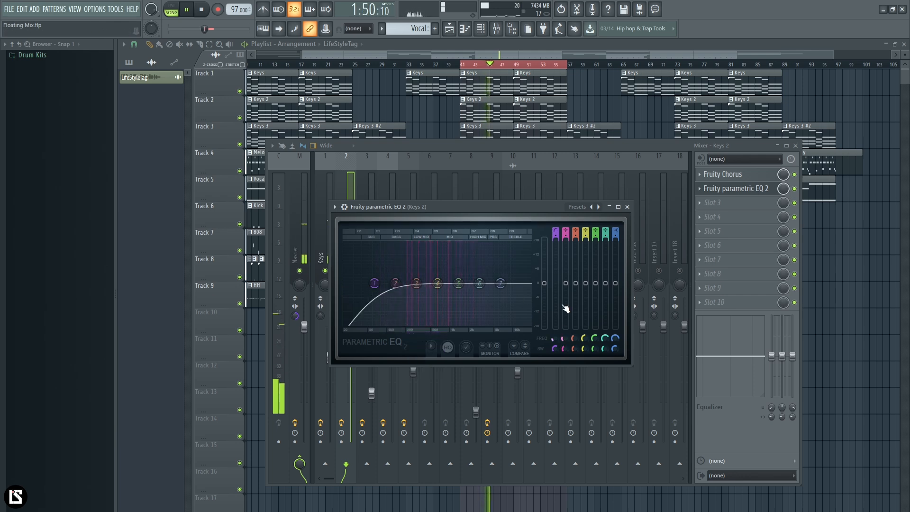
key(space)
scroll(373, 286, down, 2)
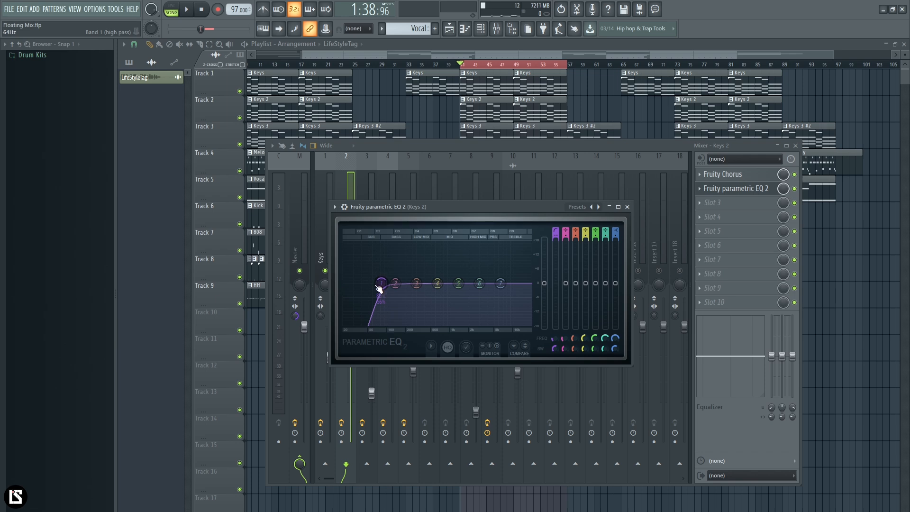
Step: Pull EQ band 7 down into a high-shelf cut and reset the band
drag(500, 284, 498, 312)
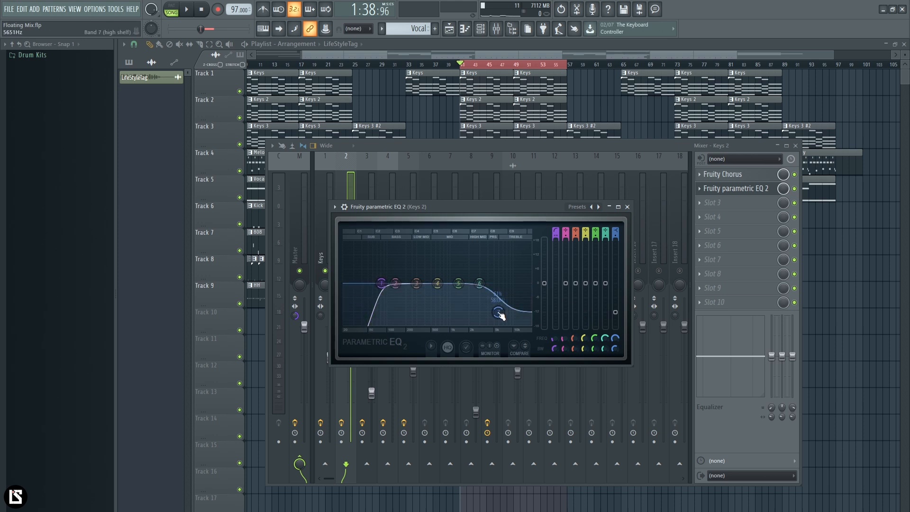
right_click(499, 313)
click(513, 325)
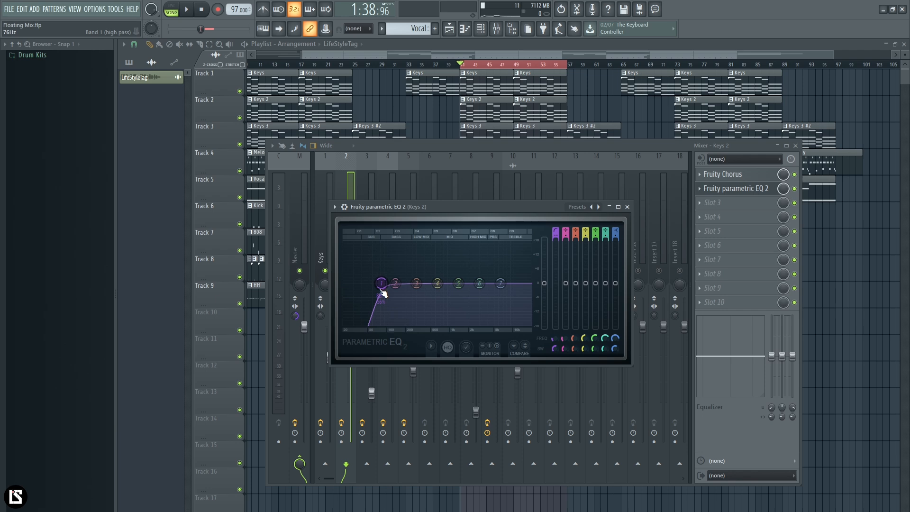
Step: Move the high pass band down to 20 Hz, start playback and sweep the band up to about 319 Hz
drag(381, 283, 350, 283)
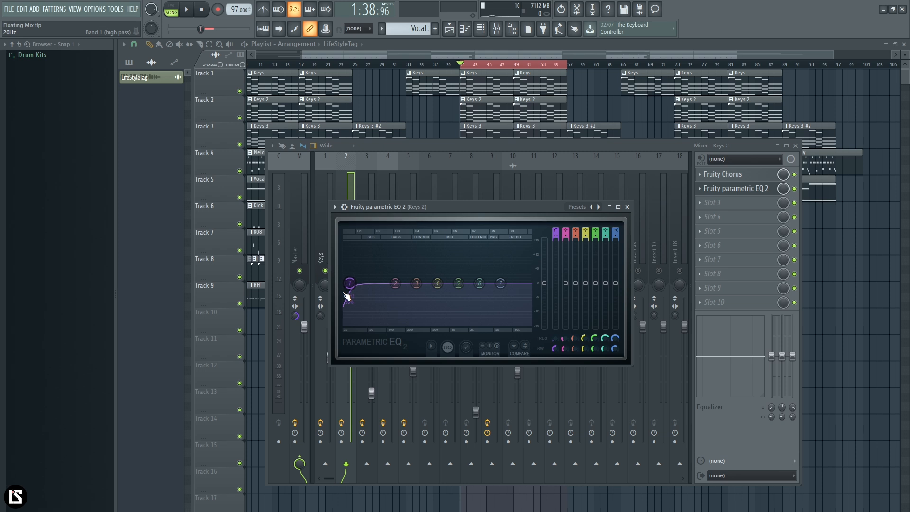
key(space)
drag(349, 283, 432, 283)
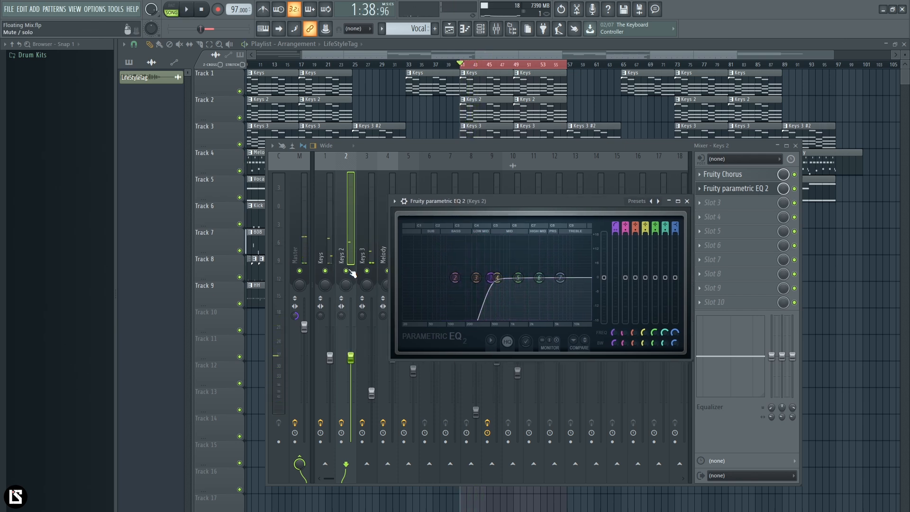
Step: Solo the Keys 2 track to hear it alone with its high pass filter
right_click(348, 271)
key(space)
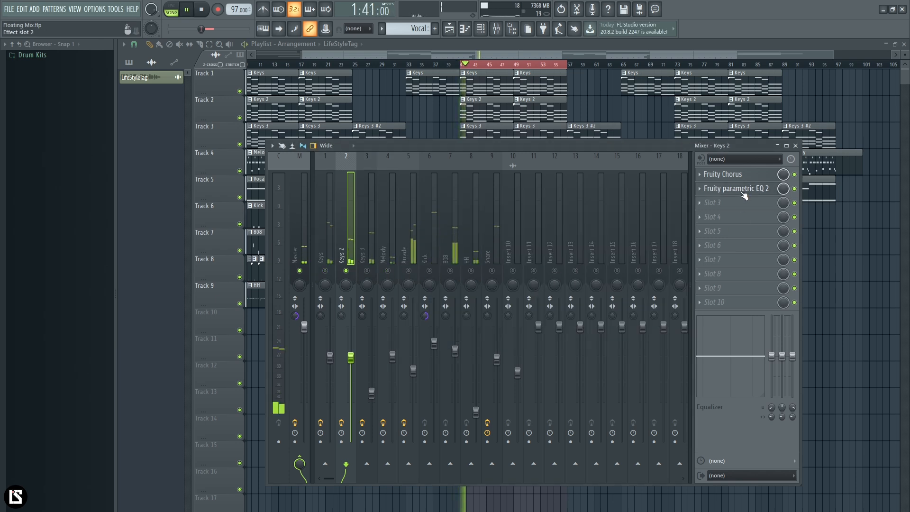
Step: Lower the high pass band in the Keys 2 EQ, stop playback and unmute the Keys, Keys 3 and Melody tracks
click(740, 188)
drag(494, 278, 446, 278)
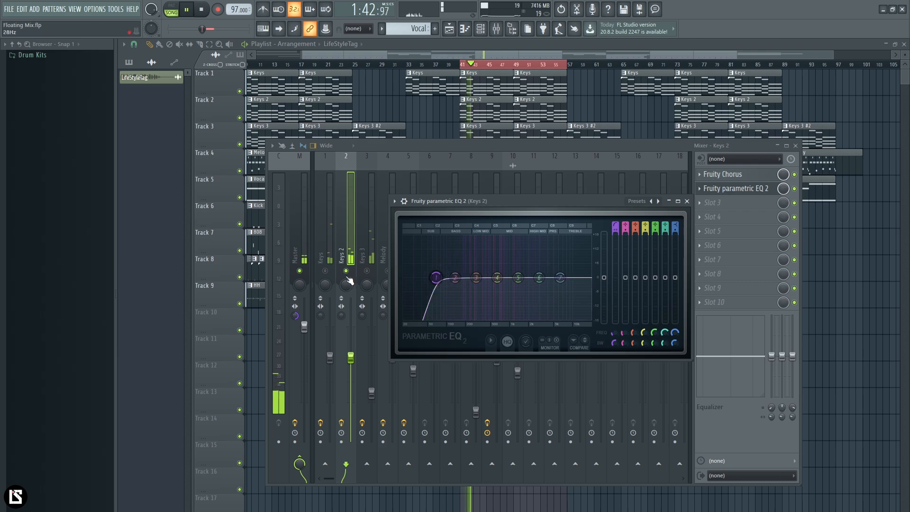
key(space)
click(325, 271)
click(367, 270)
click(387, 271)
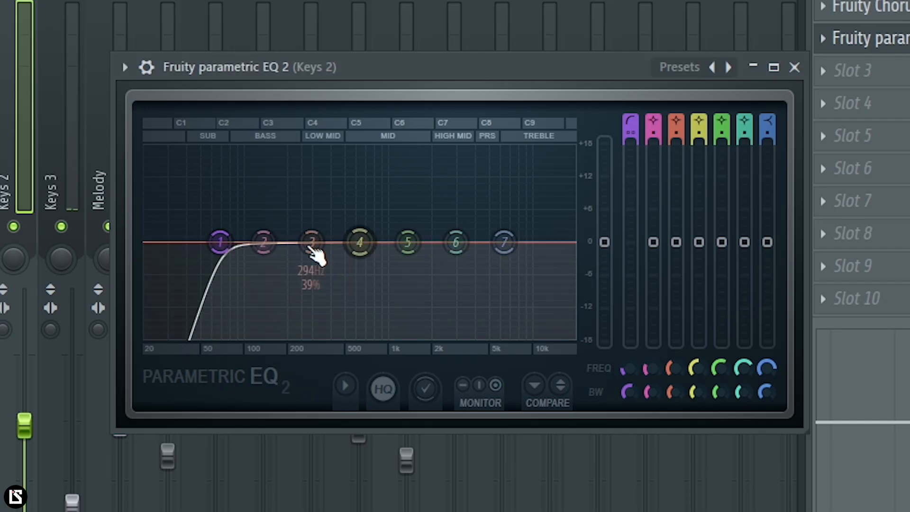
Step: Move the Keys 2 EQ's high pass band 1 down, and sweep it up until it meets band 2
drag(436, 278, 421, 280)
drag(182, 244, 270, 246)
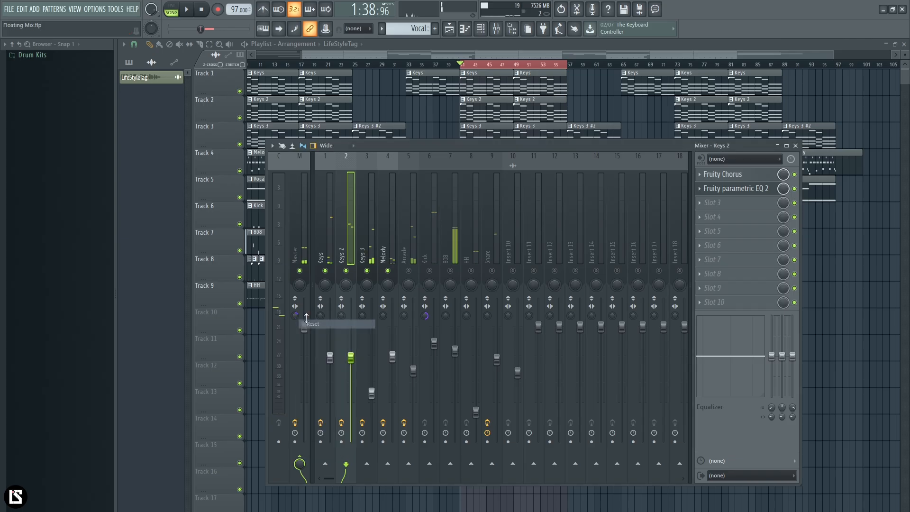
Step: Isolate Keys 2 and Keys 3 and play them together to judge the Keys 2 EQ
right_click(347, 271)
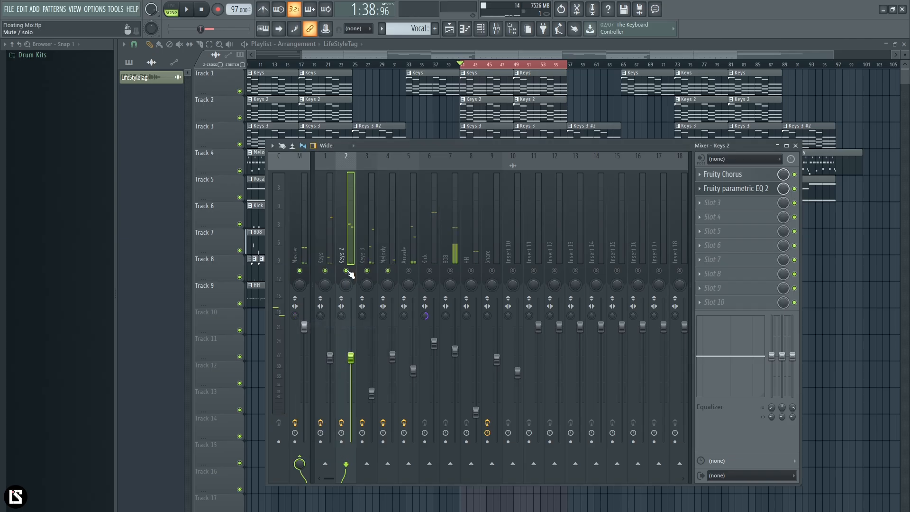
click(367, 272)
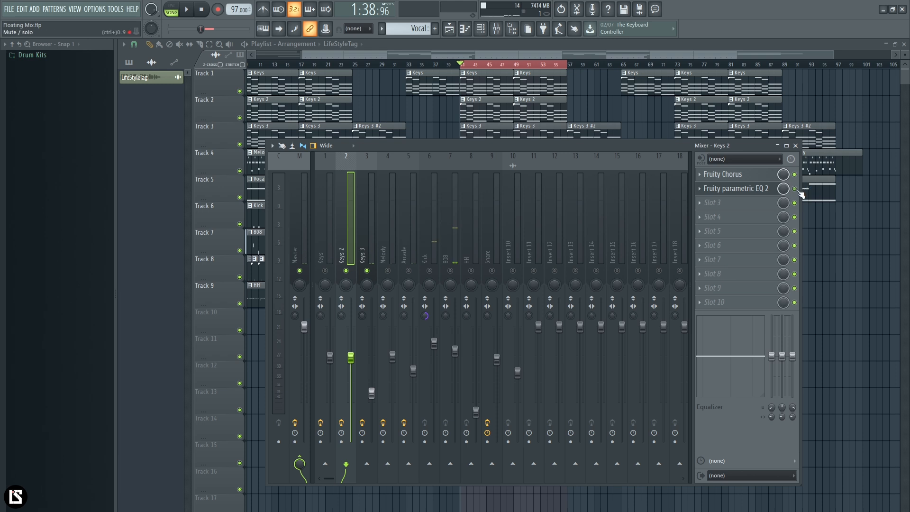
key(space)
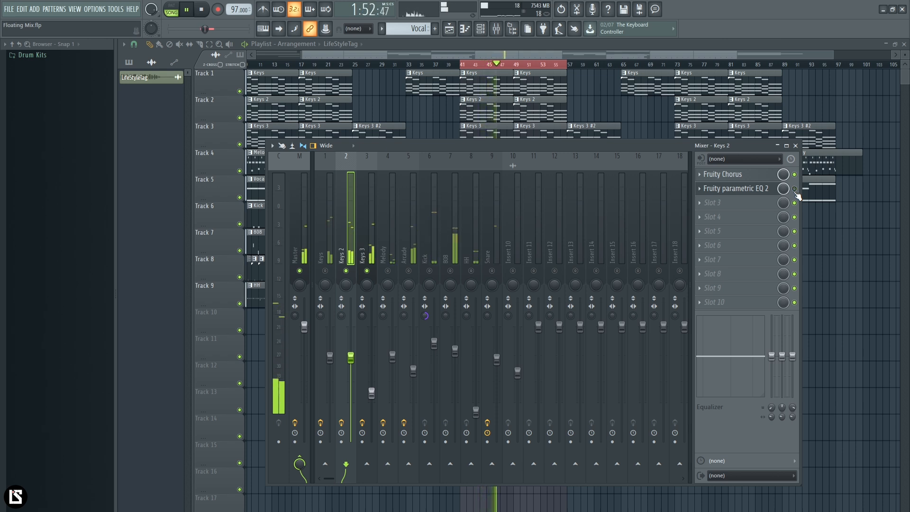
key(space)
Step: Unmute Melody and Keys, and turn the Master track's stereo separation toward mono
click(388, 270)
click(325, 270)
drag(295, 315, 295, 317)
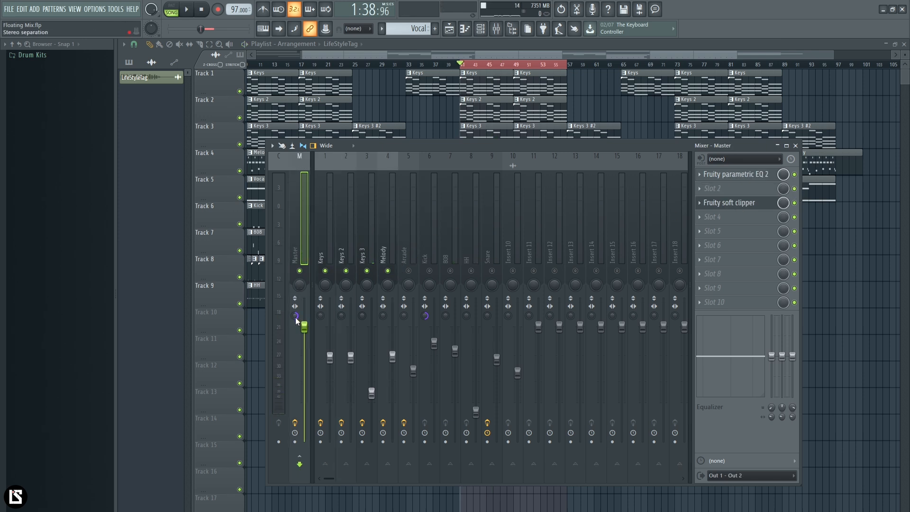
Step: Add Fruity parametric EQ 2 to the second effect slot of Keys 3 and place its window over the mixer
click(369, 252)
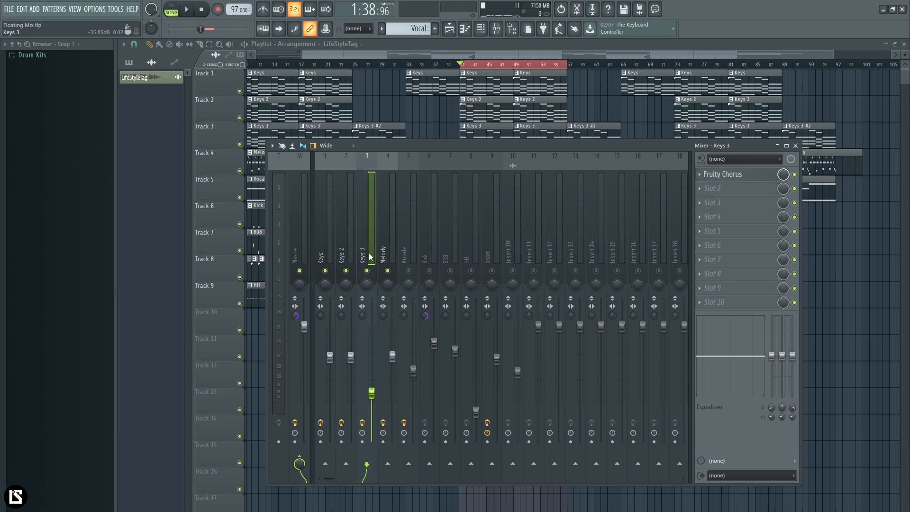
click(752, 190)
mouse_move(820, 294)
click(773, 294)
drag(232, 101, 506, 230)
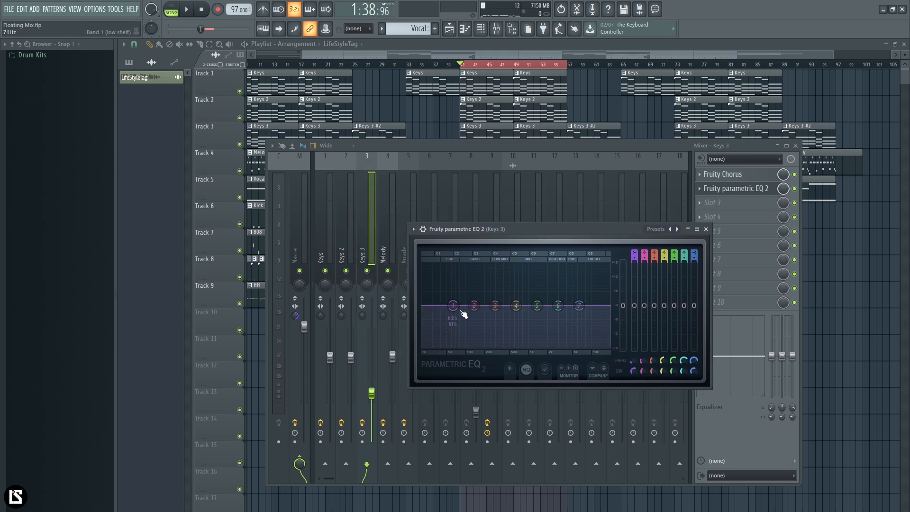
Step: During playback, boost band 3 of the Keys 3 EQ to about 15.6 dB and adjust its bandwidth to search for a resonance
key(space)
drag(494, 309, 486, 271)
scroll(491, 278, down, 5)
scroll(489, 271, down, 1)
key(space)
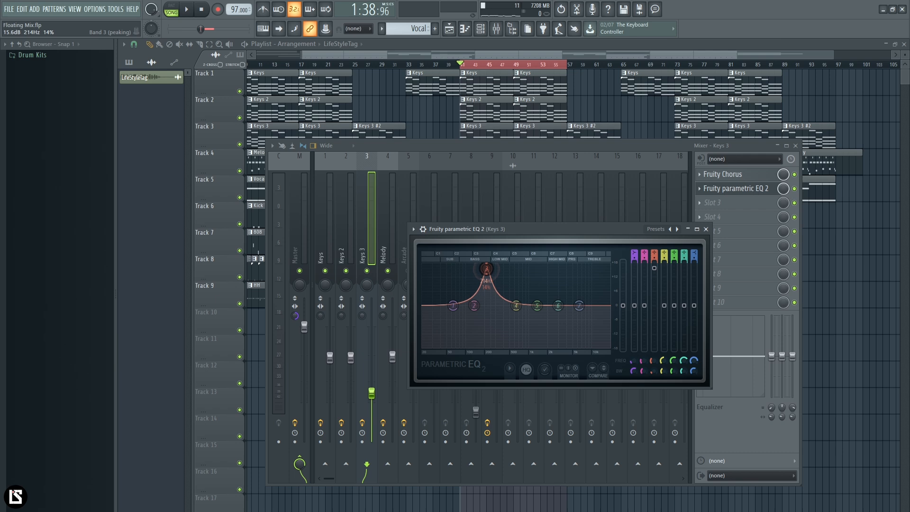
Step: Fine-tune the boosted band 3 on the Keys 3 resonance at about 224 Hz while listening
drag(487, 269, 487, 266)
key(space)
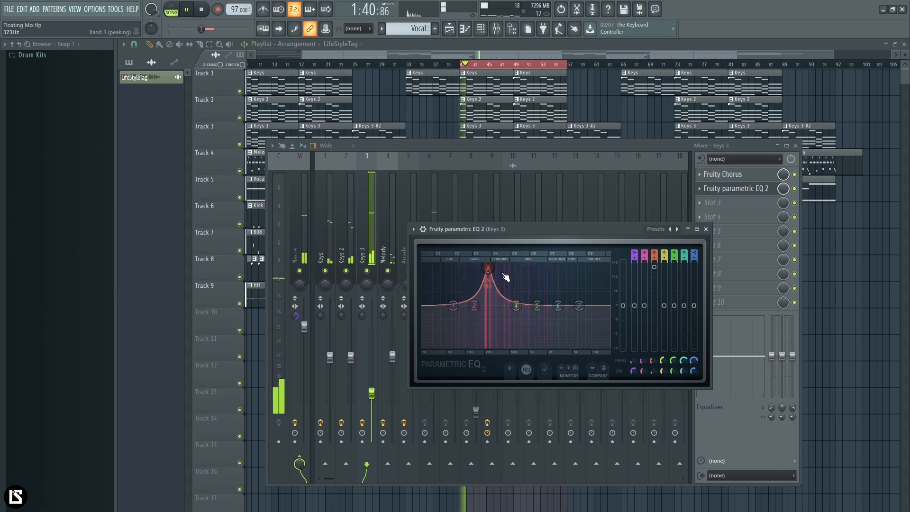
drag(489, 273, 488, 274)
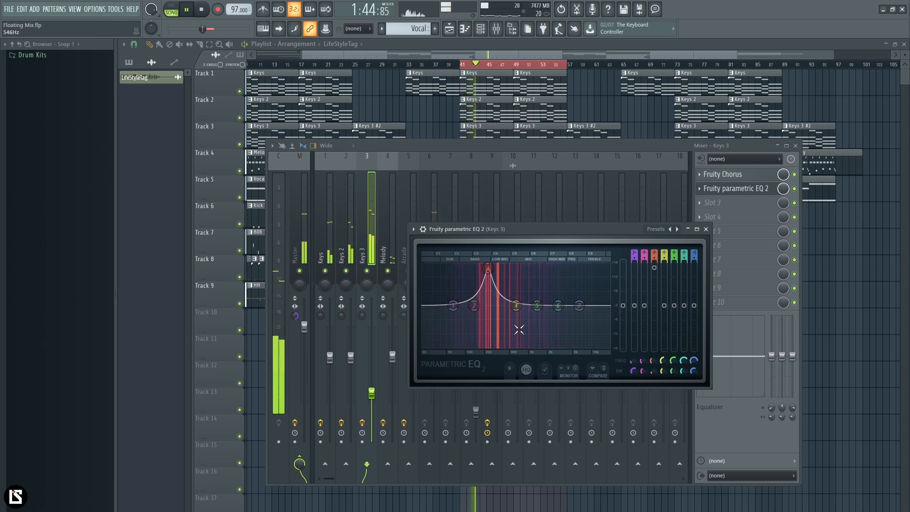
key(space)
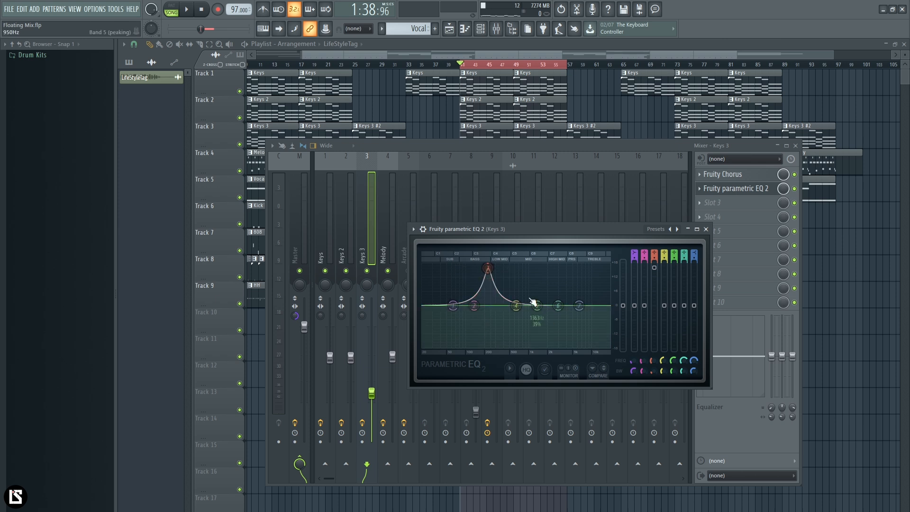
Step: Turn band 3 of the Keys 3 EQ into a cut of about 3 dB and close the EQ window
drag(657, 272, 654, 314)
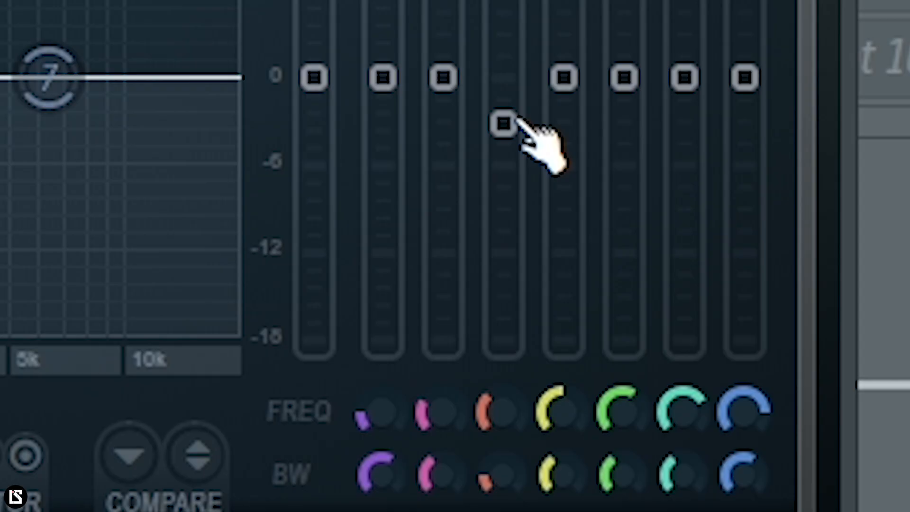
drag(508, 123, 508, 130)
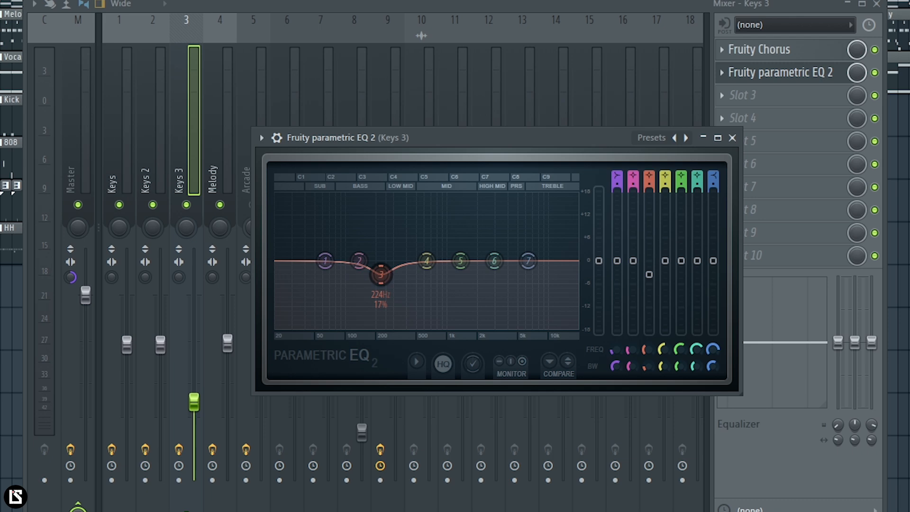
click(732, 138)
Step: Play the layered keys and melody, and reset the Master track's stereo separation
key(space)
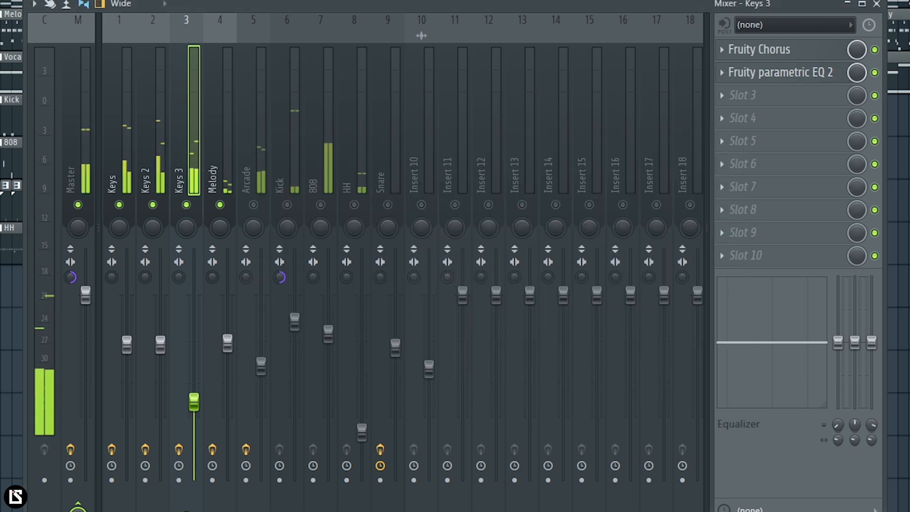
right_click(70, 277)
click(86, 283)
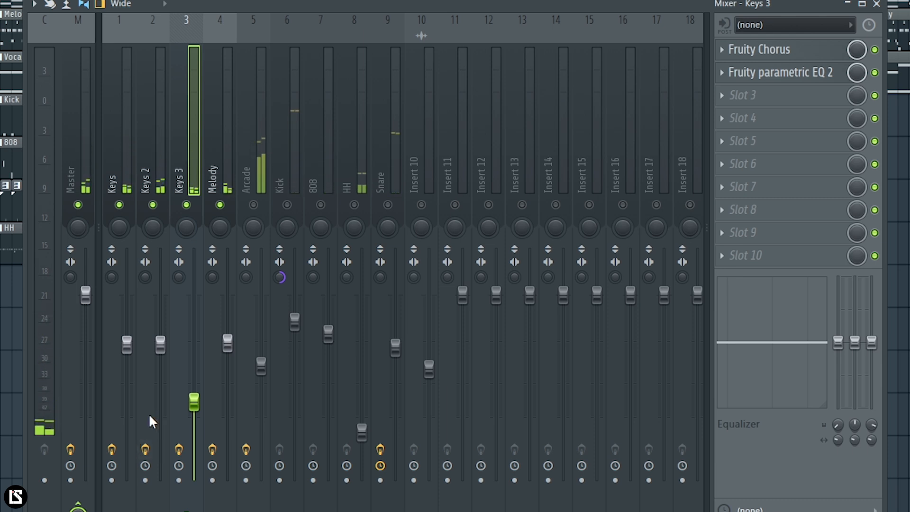
Step: Add Fruity parametric EQ 2 to the second effect slot of the Keys track and move its window over the mixer
click(335, 238)
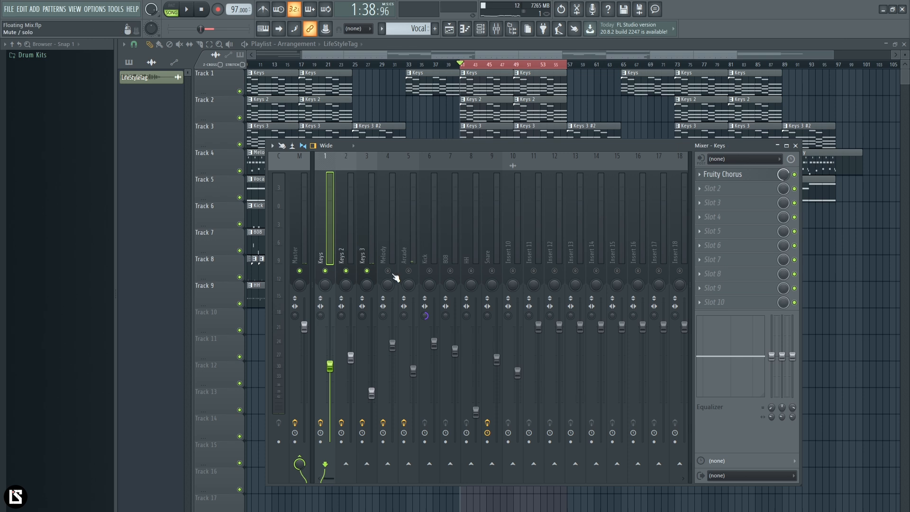
click(391, 274)
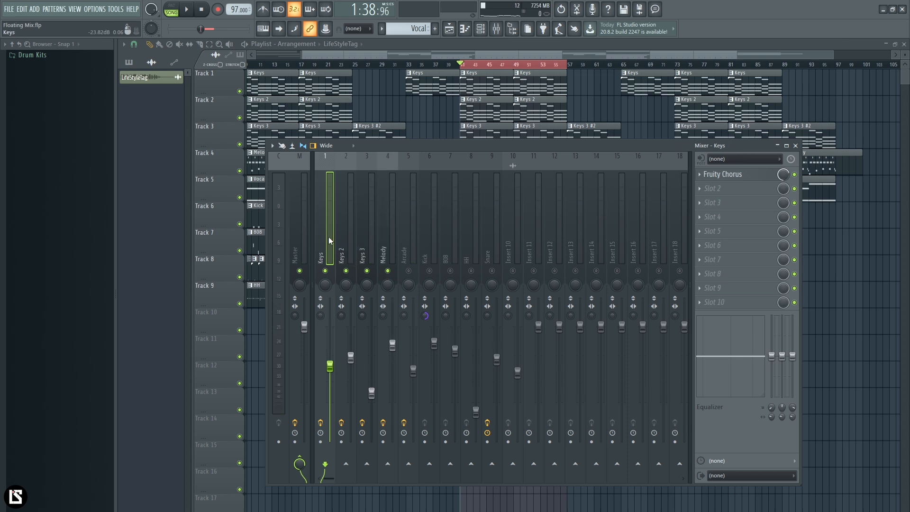
click(736, 195)
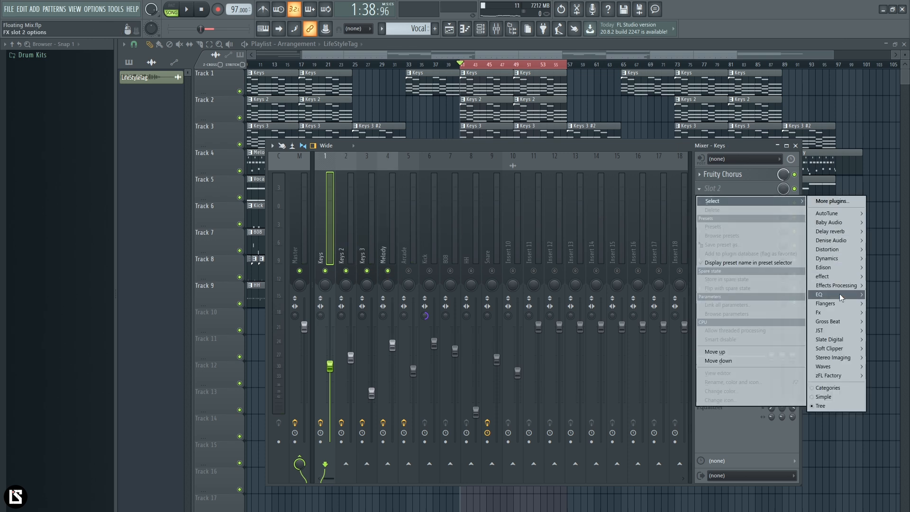
mouse_move(826, 297)
click(770, 293)
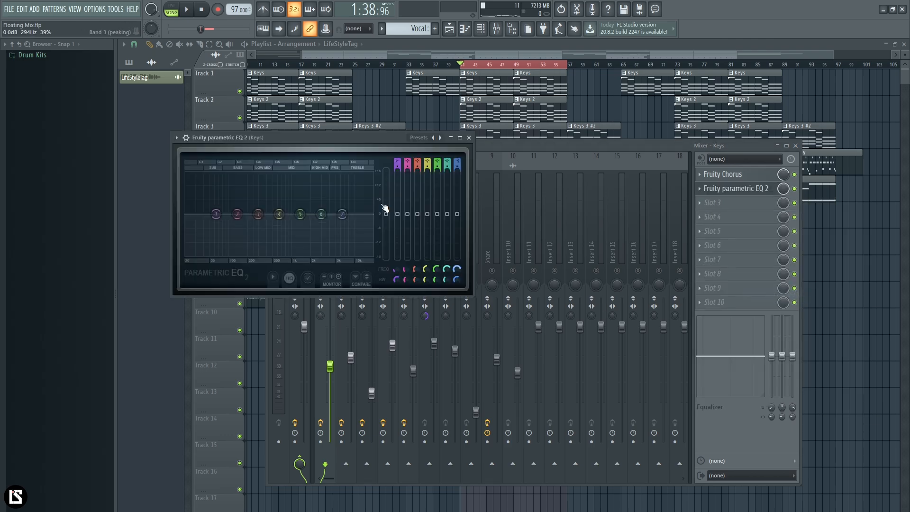
drag(284, 140, 483, 182)
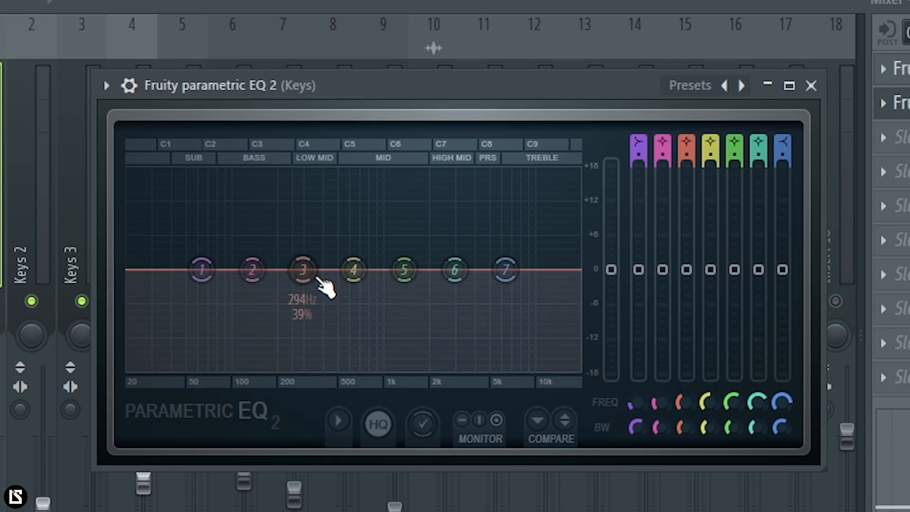
Step: Sweep a boosted band 3 in the Keys EQ, set it to a cut of about 3 dB just below 500 Hz and close the EQ
drag(306, 274, 336, 184)
drag(687, 183, 686, 287)
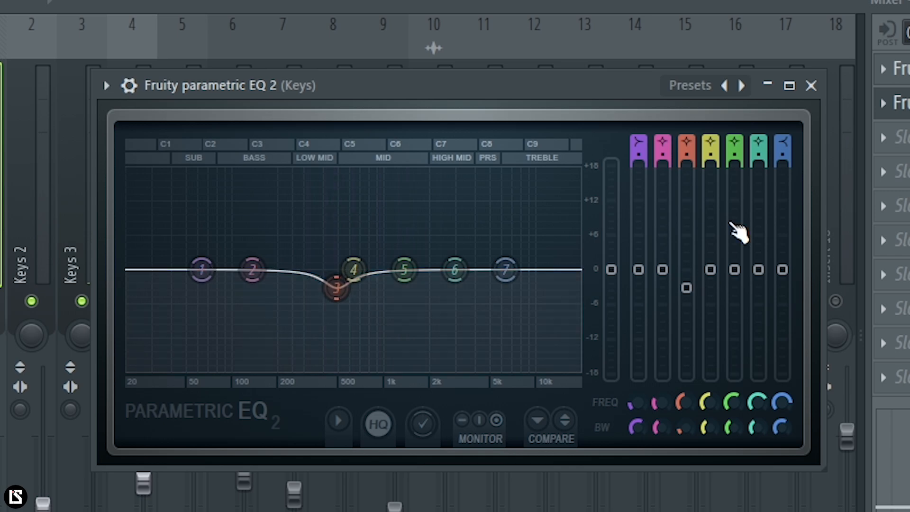
click(811, 85)
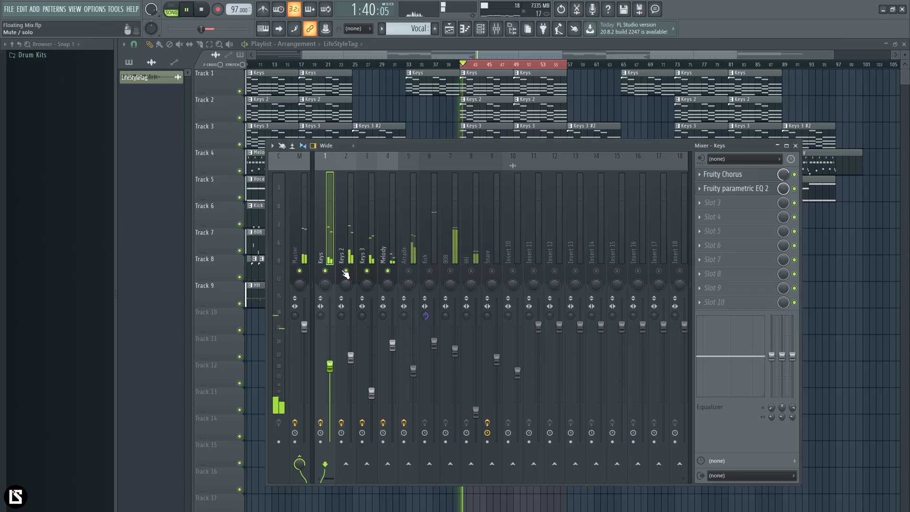
Step: Set the Master's stereo separation toward mono and compare the keys layers with their effects bypassed and enabled
key(space)
click(295, 317)
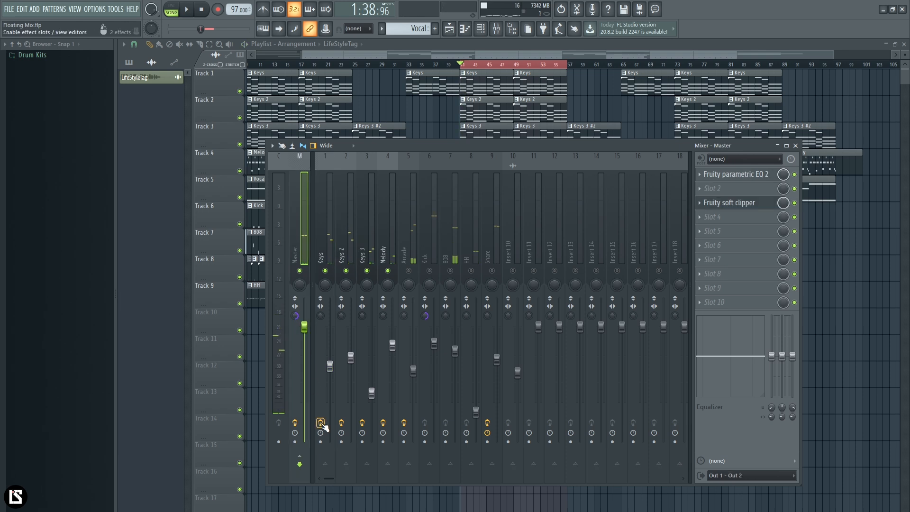
click(341, 423)
key(space)
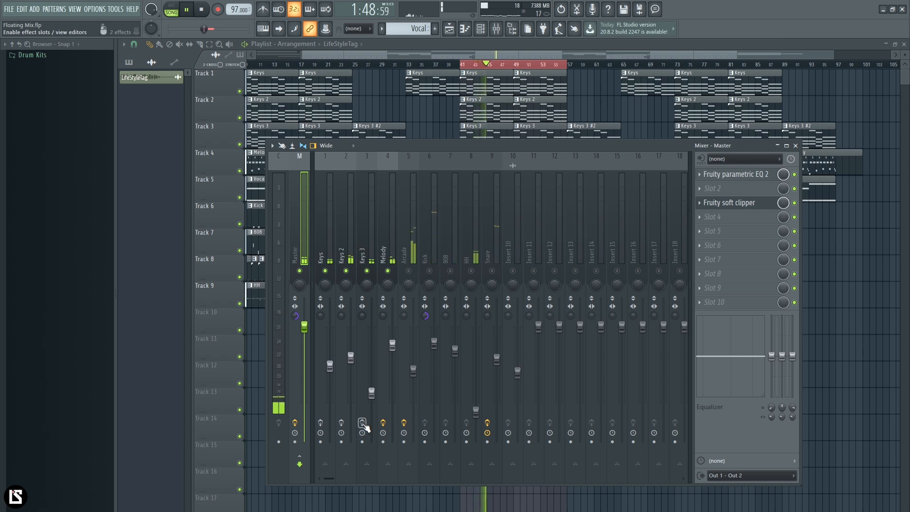
click(362, 423)
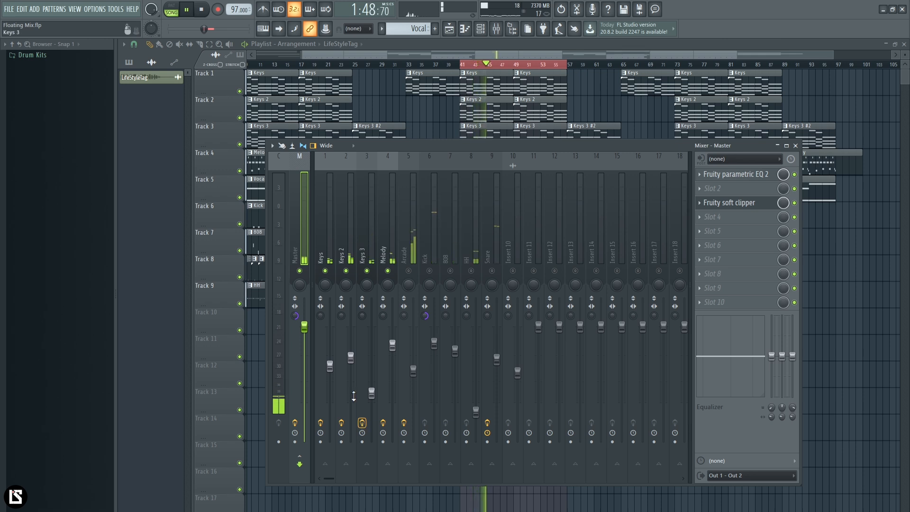
key(space)
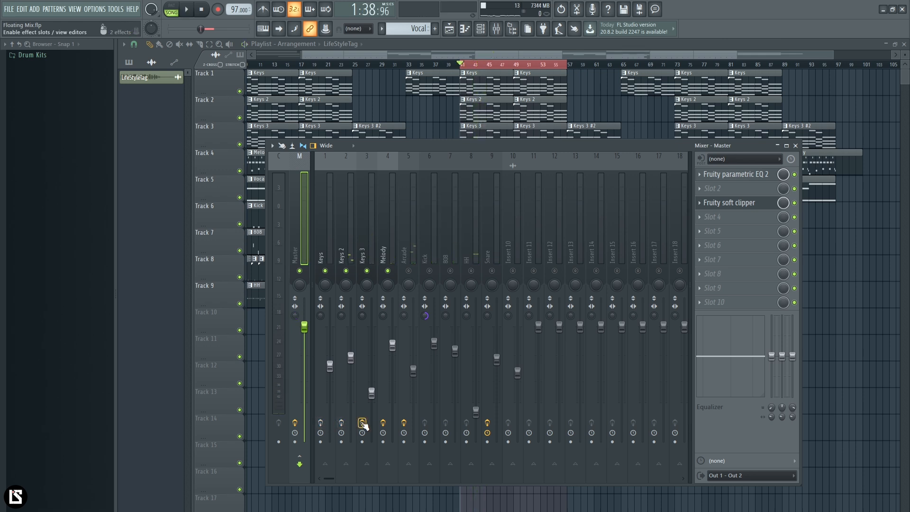
key(space)
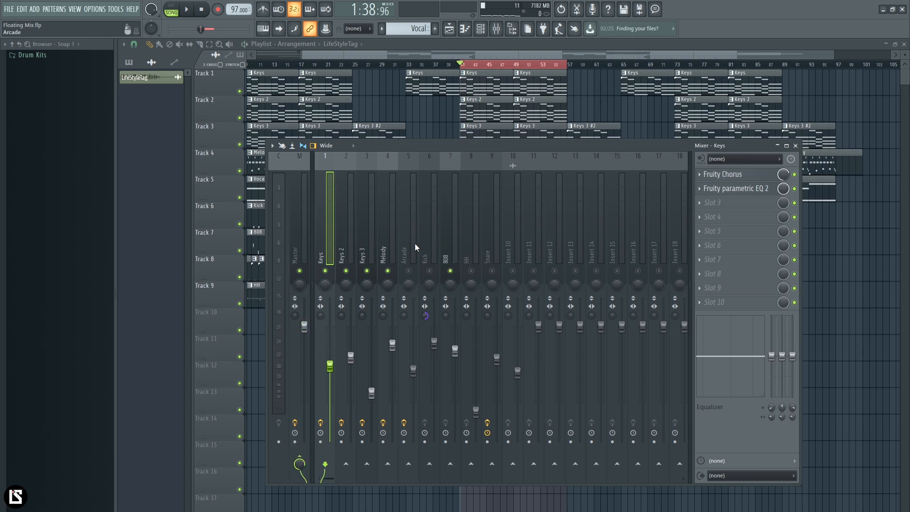
Step: Unmute the Arcade and 808 tracks and adjust the Master track's stereo separation
click(416, 245)
click(409, 271)
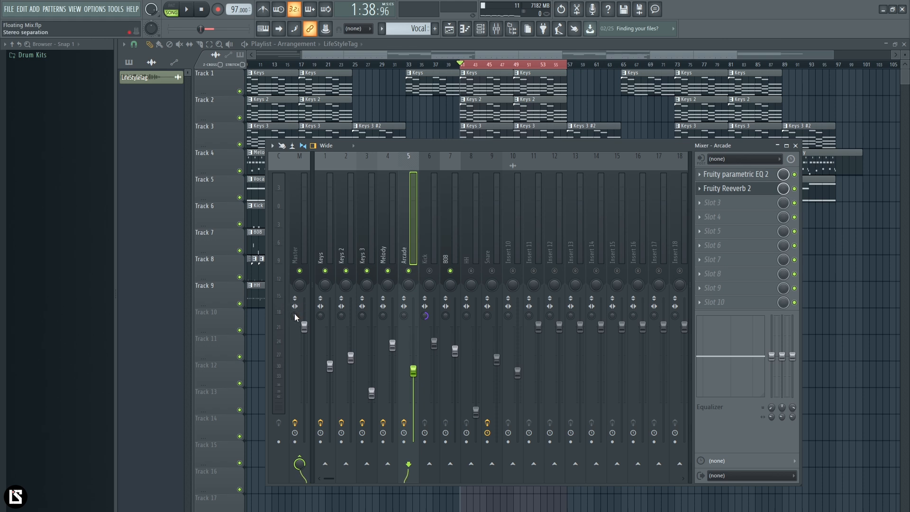
drag(294, 315, 294, 275)
Step: Open the Arcade track's parametric EQ and play the mix to check its high pass and low pass bands
click(412, 237)
click(739, 174)
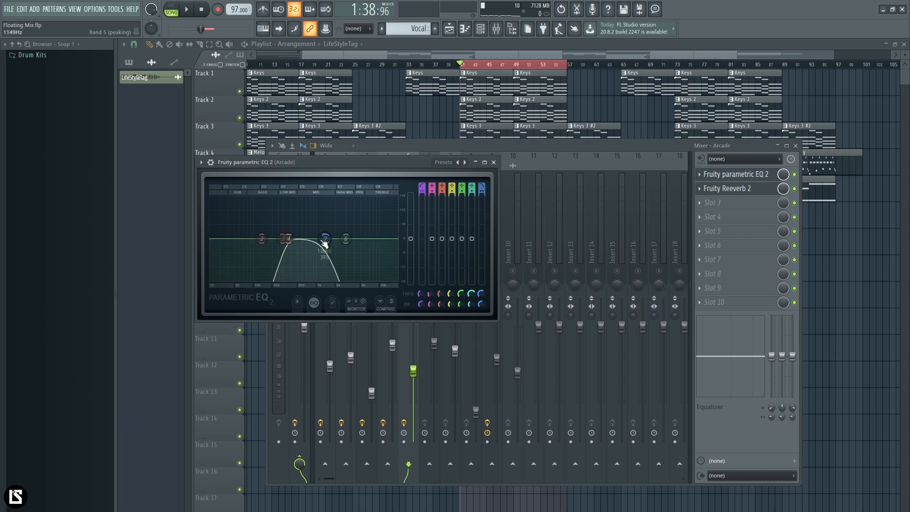
key(space)
drag(291, 163, 385, 169)
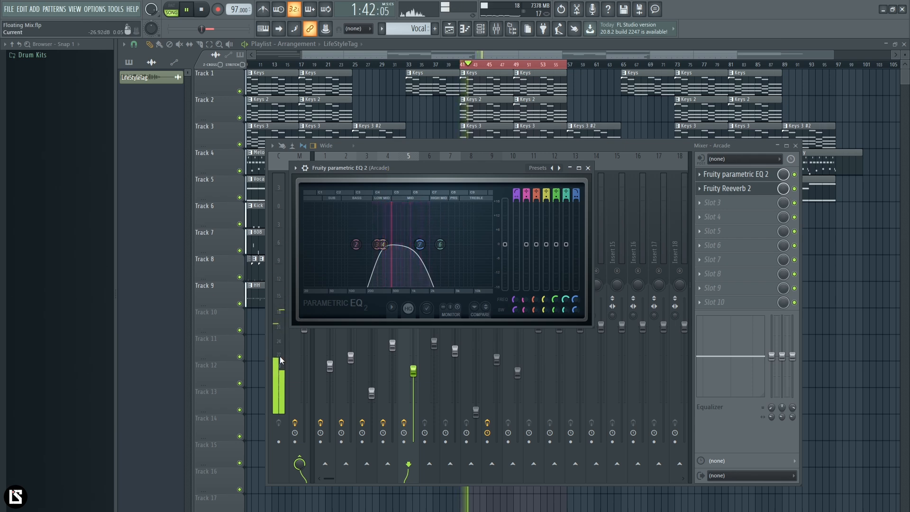
Step: Raise the high pass band 1 of the Arcade EQ to just above 500 Hz and play the result
key(space)
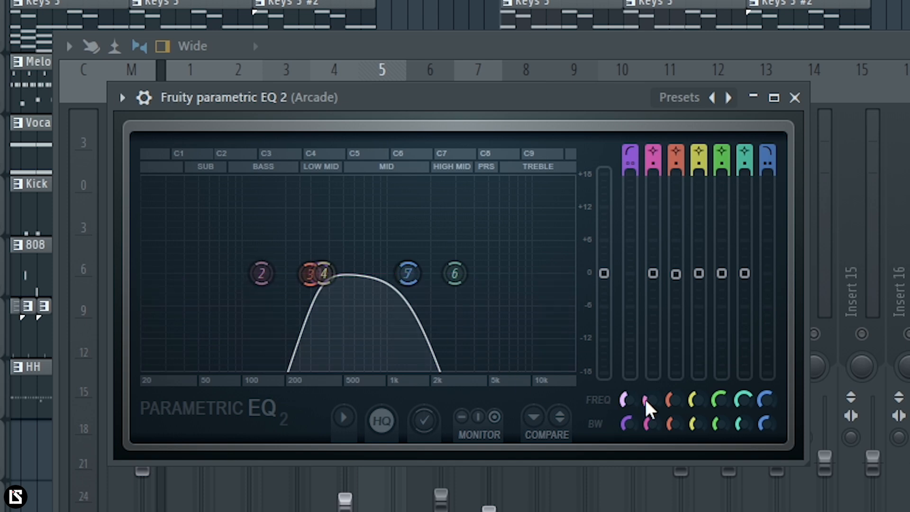
drag(633, 403, 634, 395)
key(space)
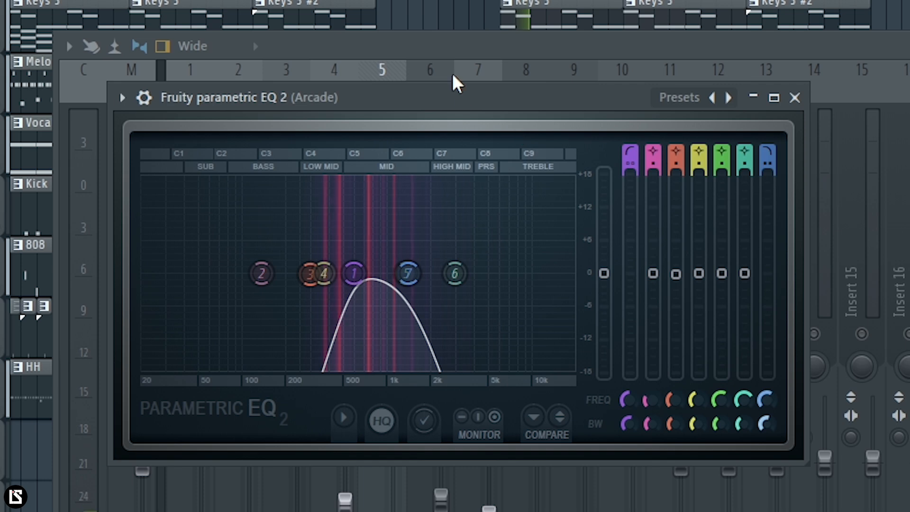
Step: Reset the bandwidth of low pass band 7 in the Arcade EQ and raise its frequency slightly above 1534 Hz during playback
drag(435, 104, 662, 110)
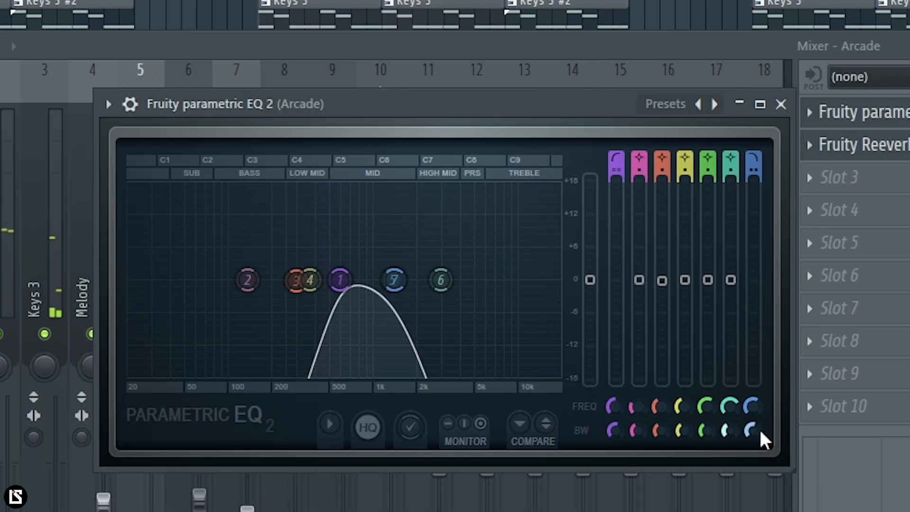
drag(755, 430, 759, 403)
right_click(761, 431)
click(777, 444)
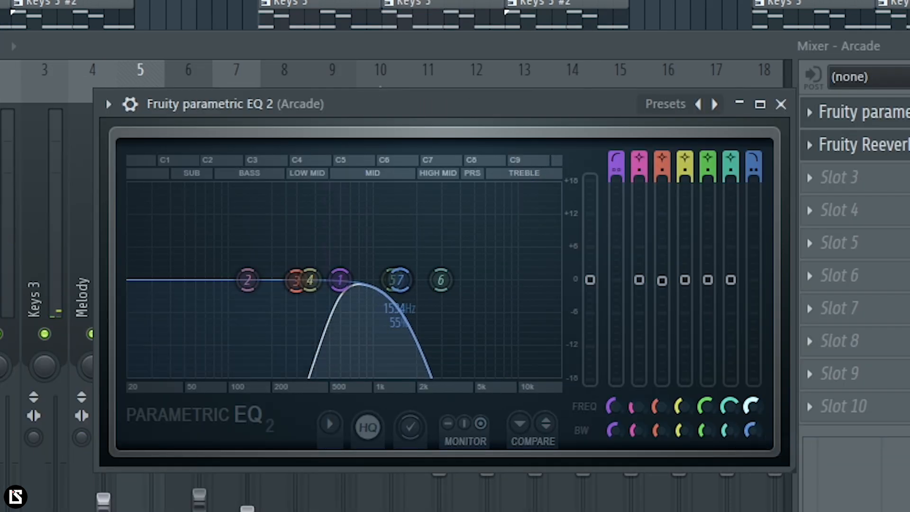
key(space)
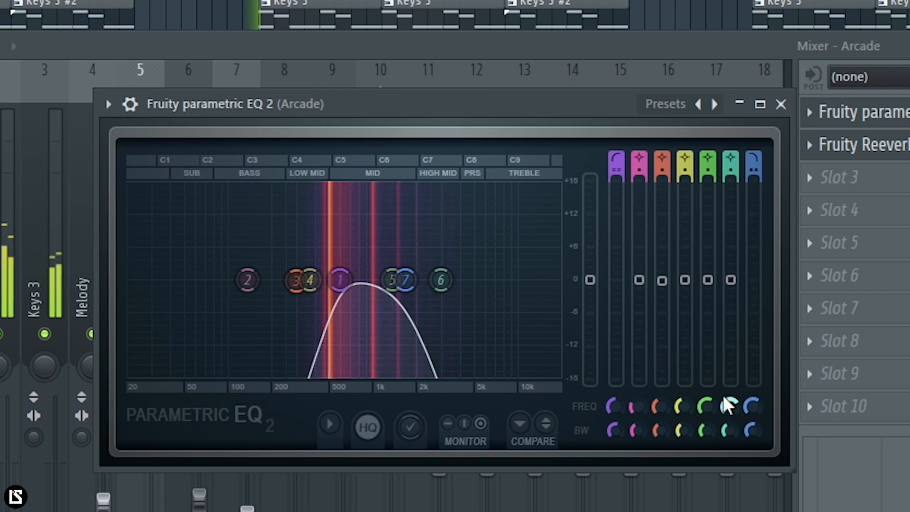
drag(749, 407, 749, 405)
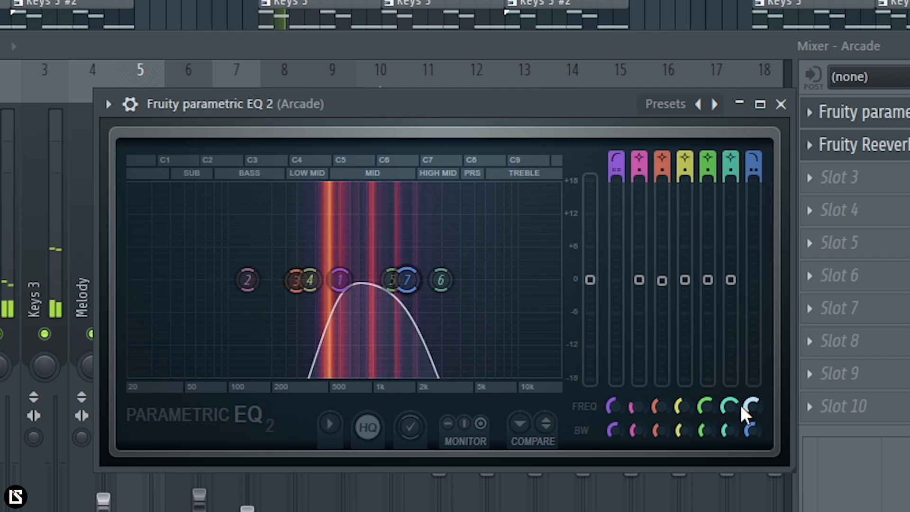
Step: Lower low pass band 7 of the Arcade EQ to about 1396 Hz and raise high pass band 1 slightly, closing the EQ
drag(99, 469, 246, 403)
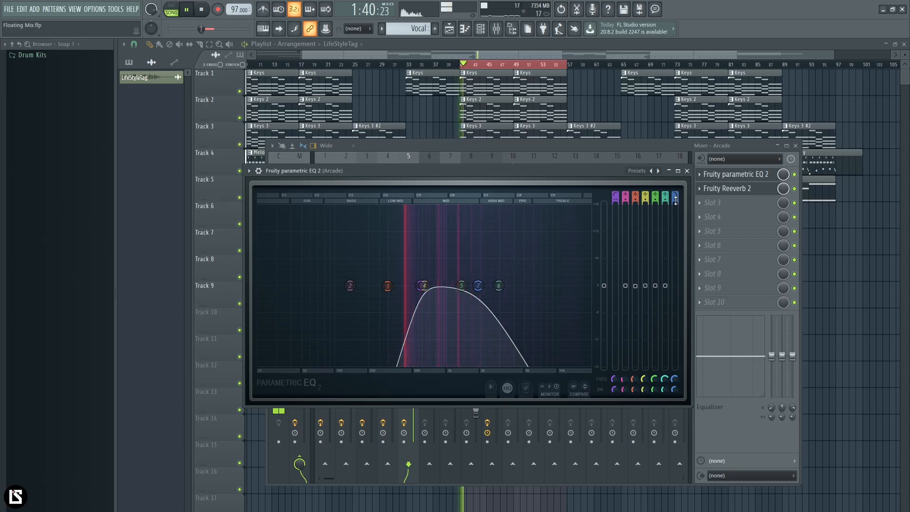
drag(478, 285, 464, 285)
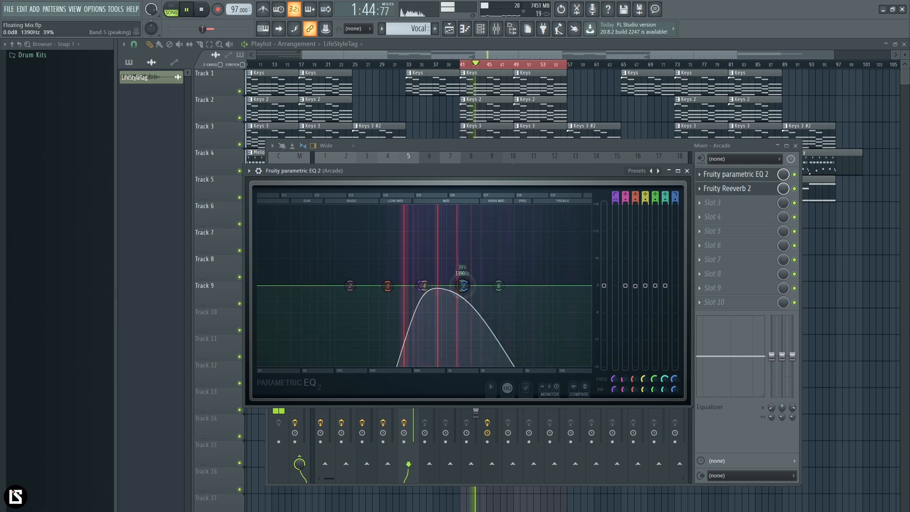
drag(420, 286, 424, 286)
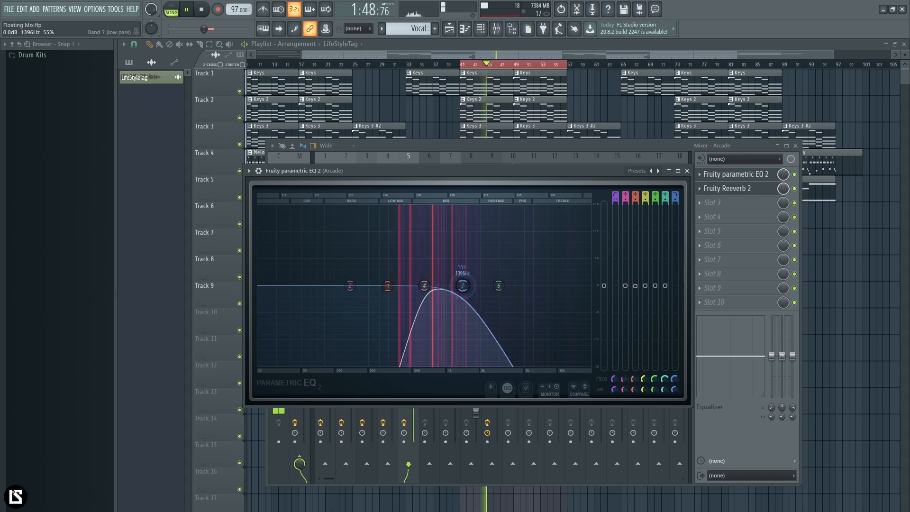
click(687, 170)
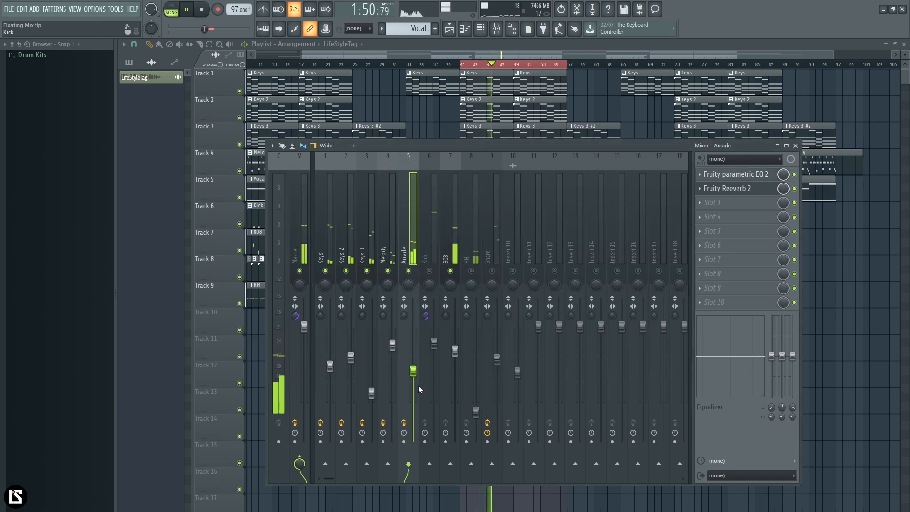
Step: Reset the Master track's stereo separation and lower the Arcade track's volume slightly during playback
right_click(295, 315)
click(300, 320)
drag(413, 370, 413, 384)
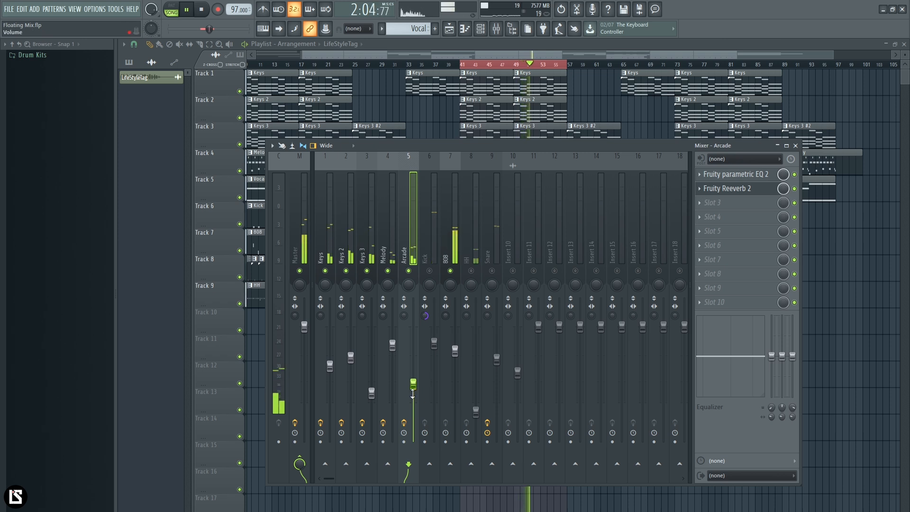
key(space)
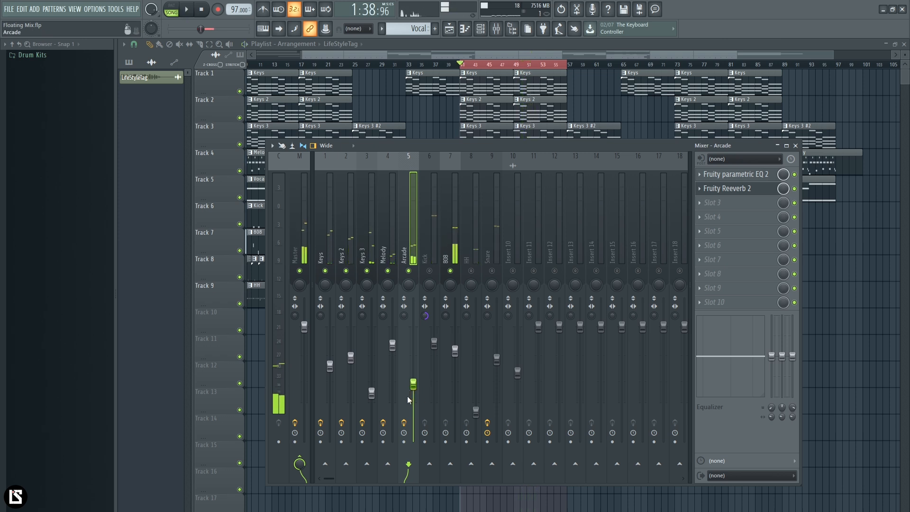
Step: Raise the Melody track's volume to just below unity gain while playing the mix, and solo the track
click(393, 252)
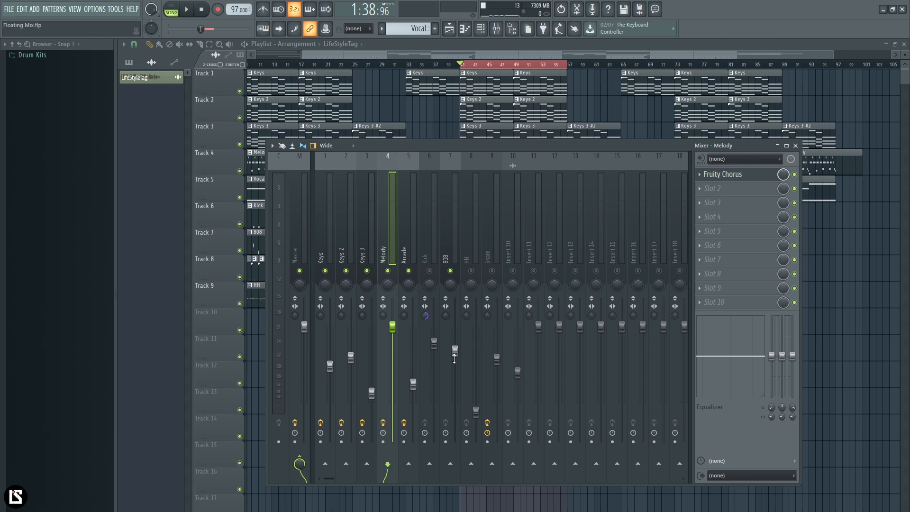
key(space)
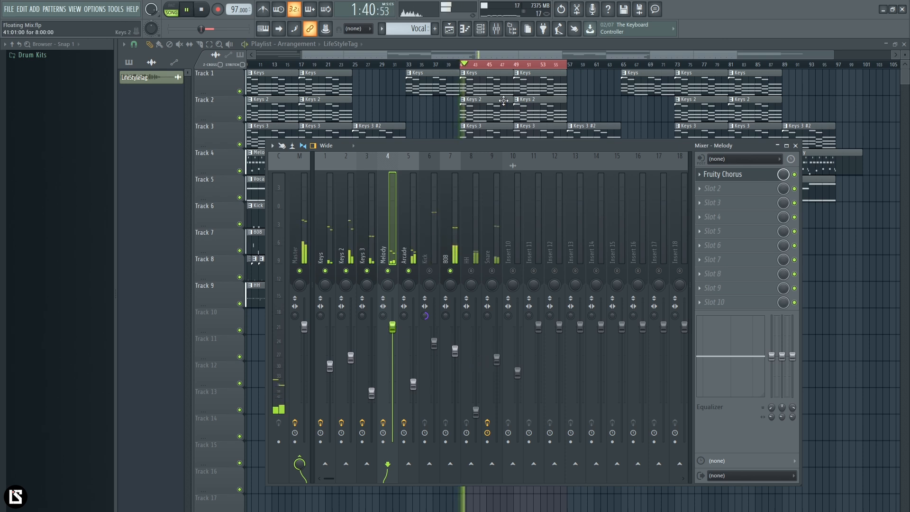
drag(393, 327, 392, 333)
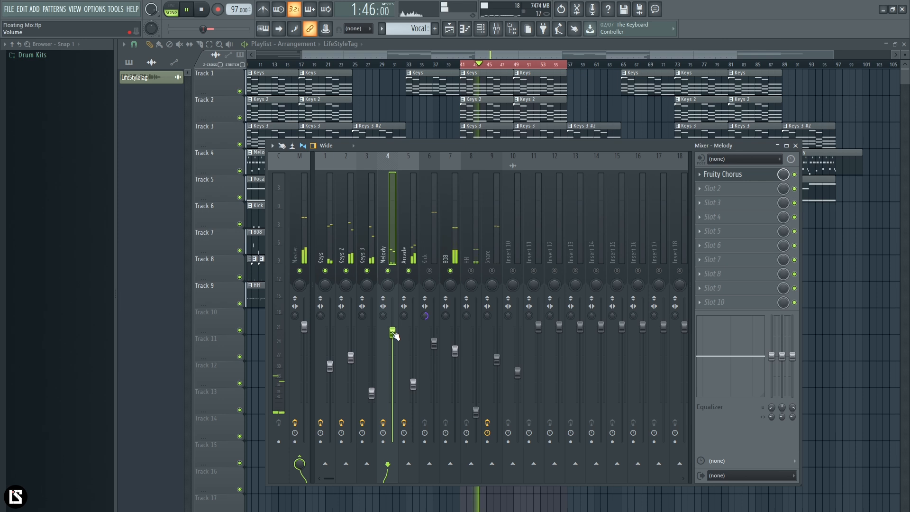
key(space)
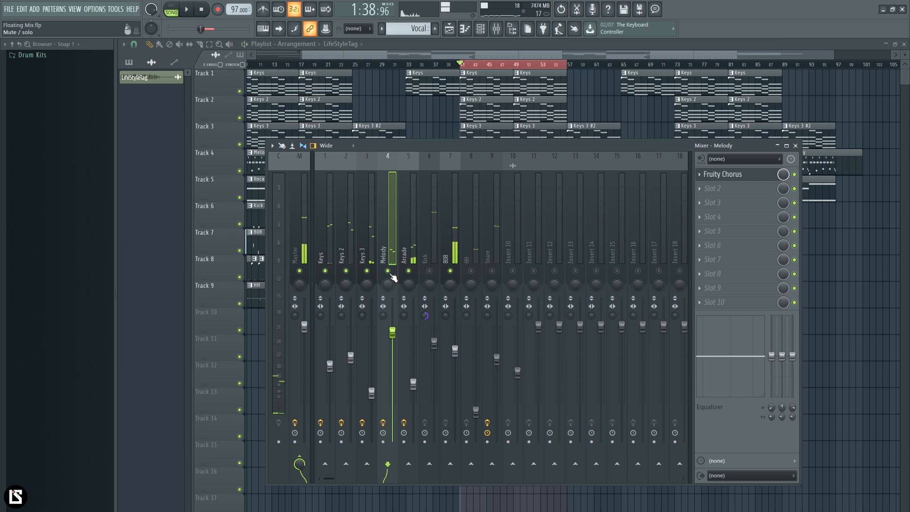
Step: Add Fruity parametric EQ 2 to the Melody track's slot 2 and cut low shelf band 1 by 9.9 dB at 703 Hz
click(737, 189)
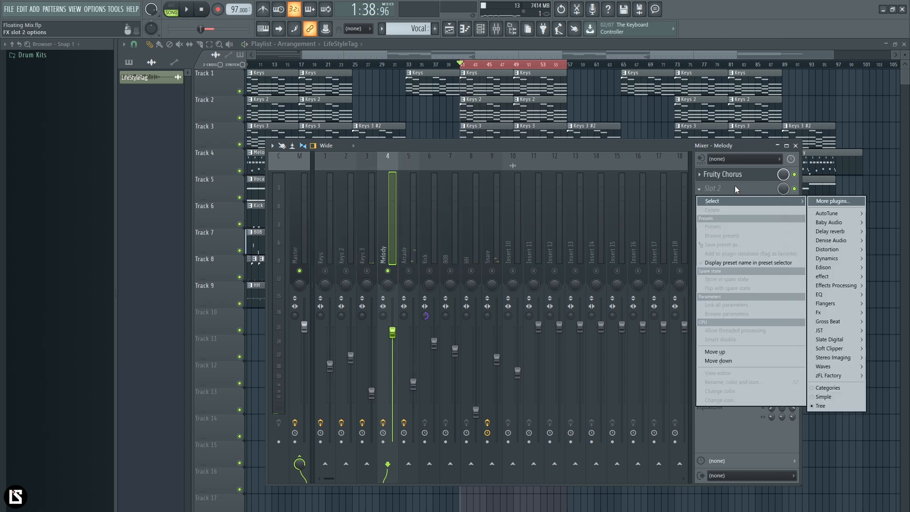
mouse_move(845, 278)
click(773, 294)
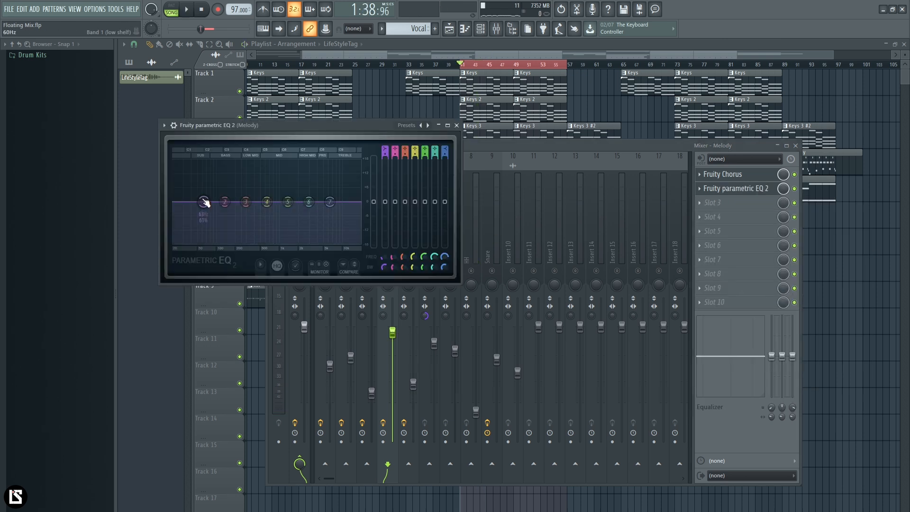
drag(228, 242, 261, 227)
key(space)
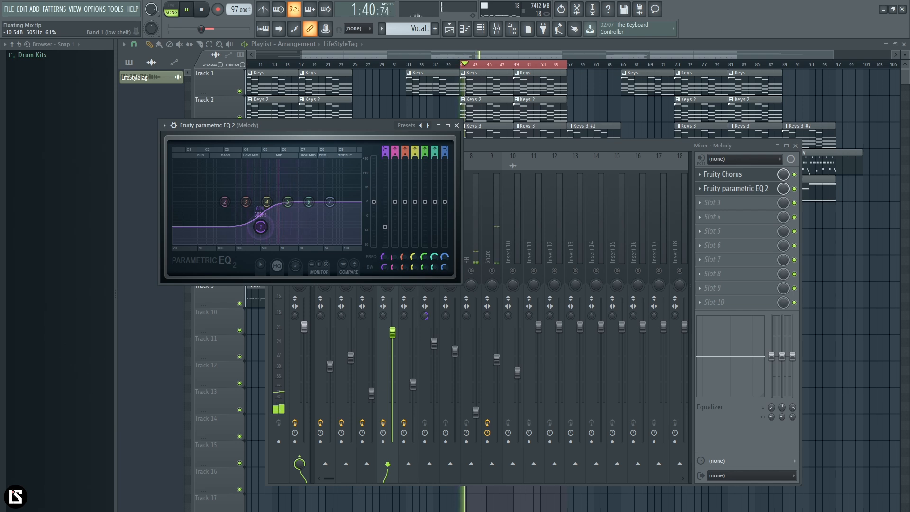
drag(334, 153, 481, 226)
key(space)
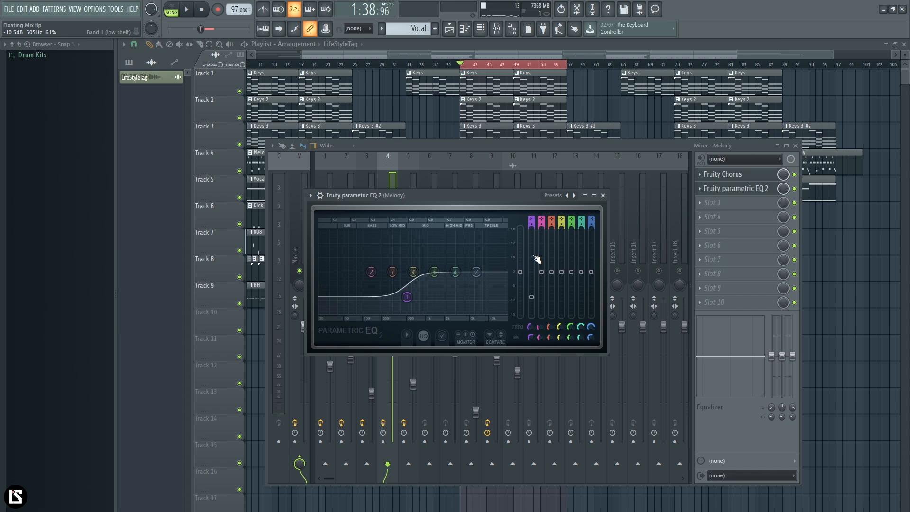
drag(407, 297, 413, 295)
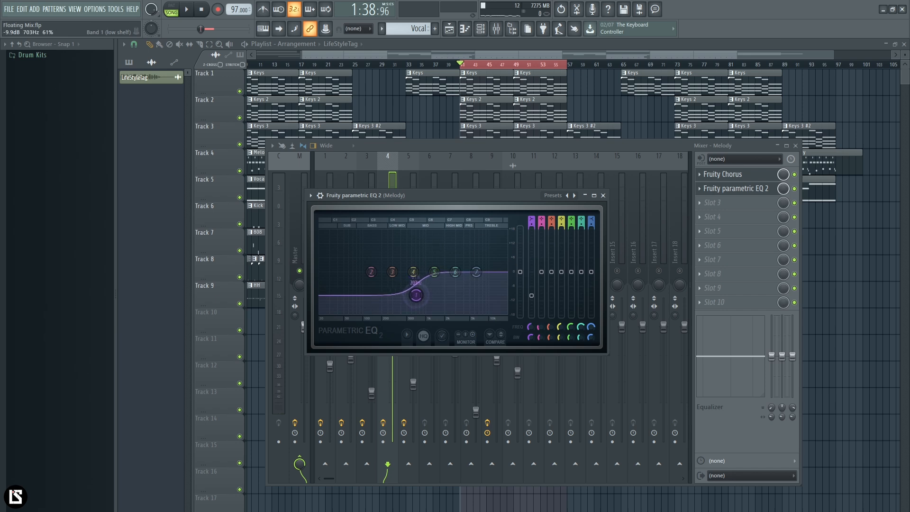
Step: Add Fruity Reeverb 2 to the Melody track's slot 3 and adjust its low cut, room size and stereo separation
click(713, 203)
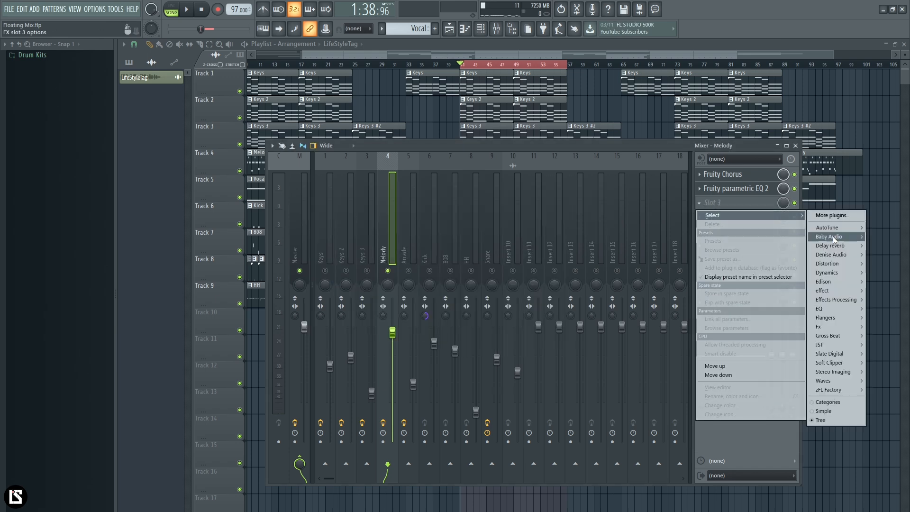
mouse_move(835, 250)
click(777, 272)
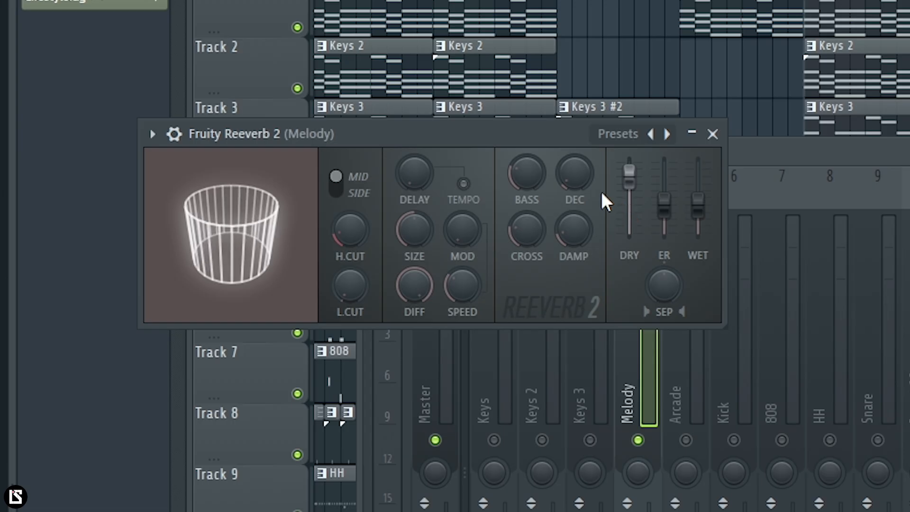
drag(350, 285, 349, 276)
drag(414, 231, 415, 227)
drag(672, 287, 671, 287)
Step: Play the Melody with Keys, Keys 2 and Keys 3 unmuted and fine-tune the reverb's wet level, closing the reverb
key(space)
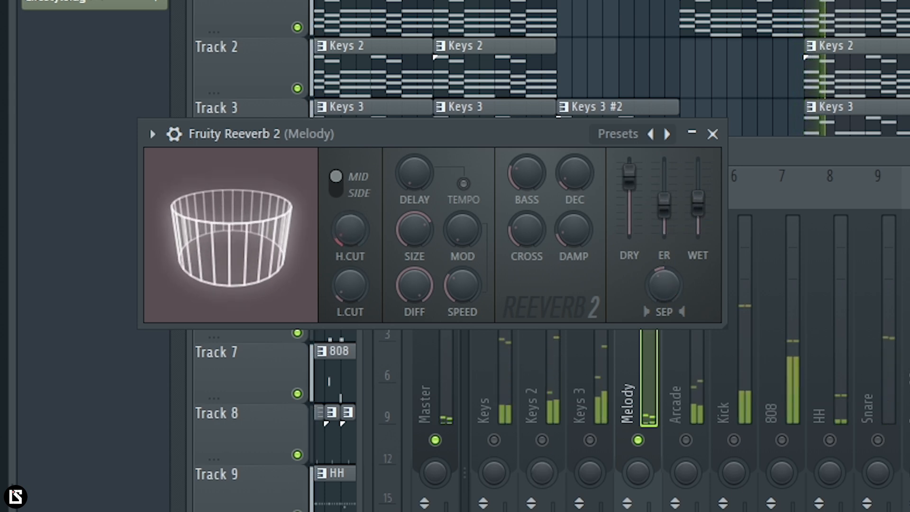
click(494, 440)
click(542, 440)
click(589, 440)
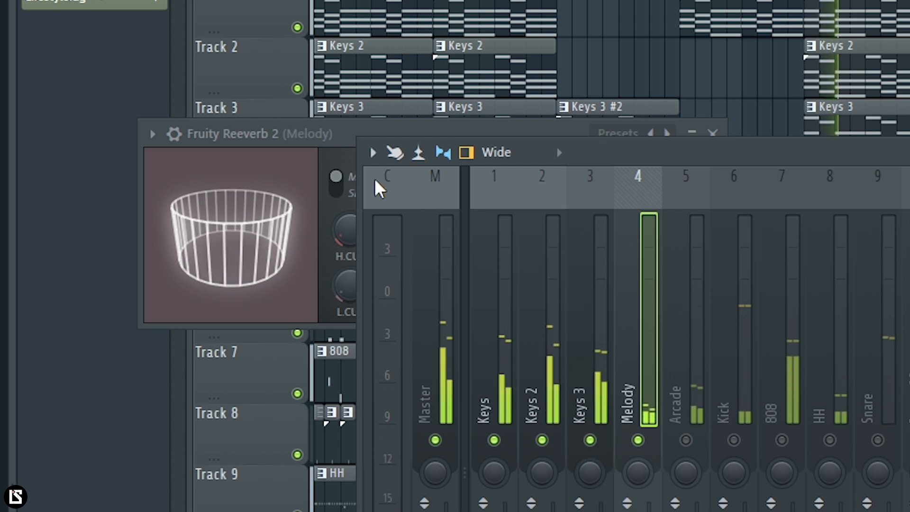
click(313, 142)
drag(698, 203, 698, 201)
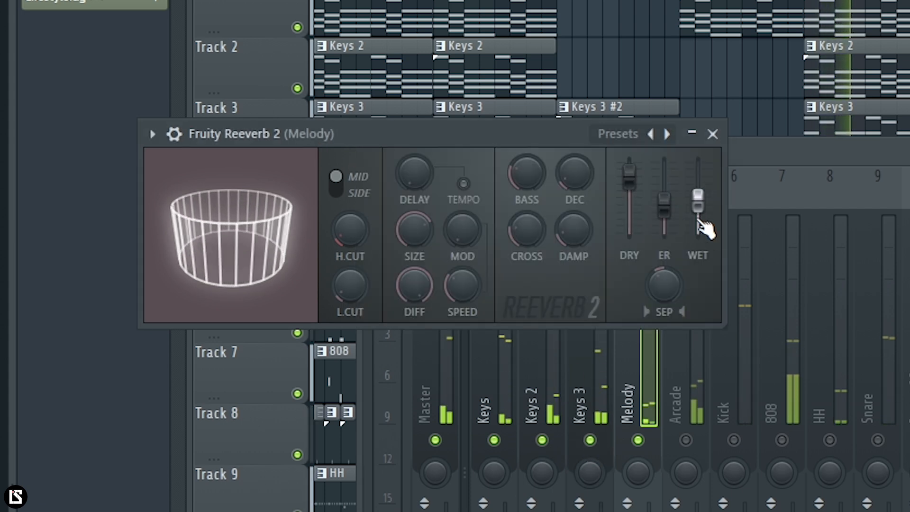
click(713, 134)
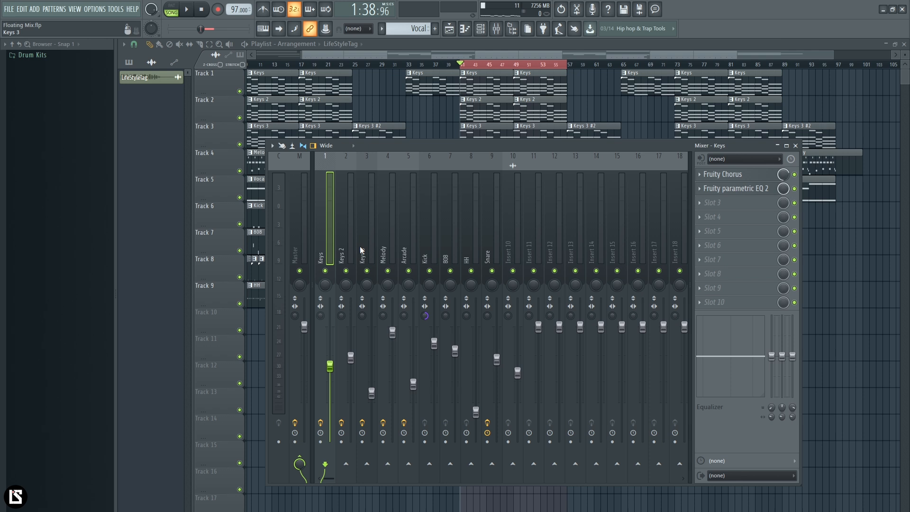
Step: Pan the Melody track slightly left and the Arcade track slightly right
click(353, 257)
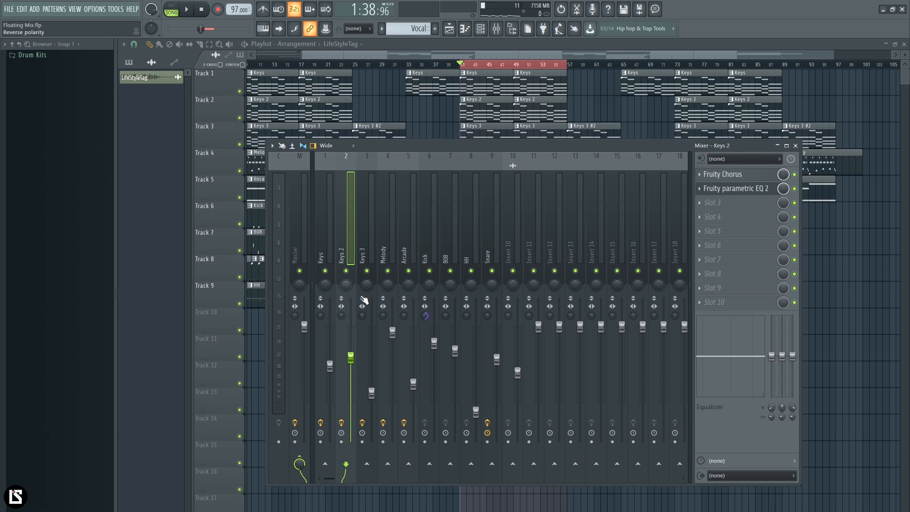
click(389, 247)
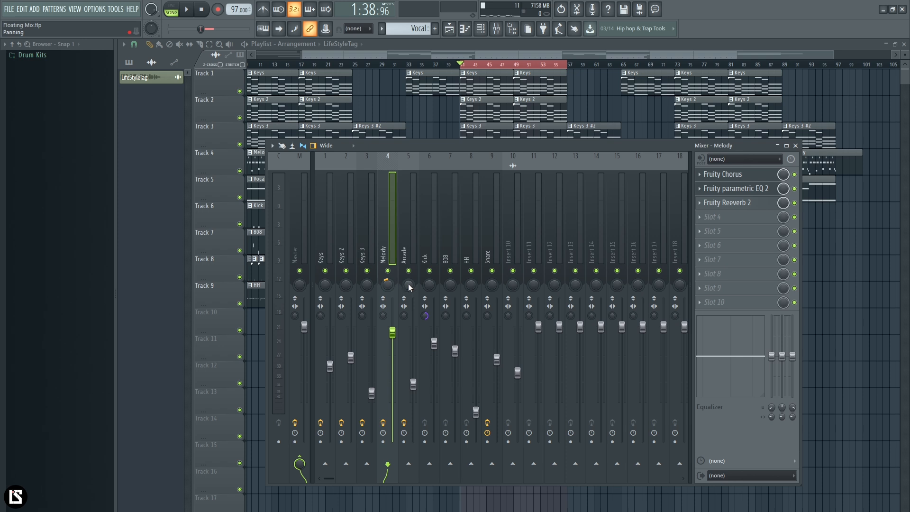
click(409, 285)
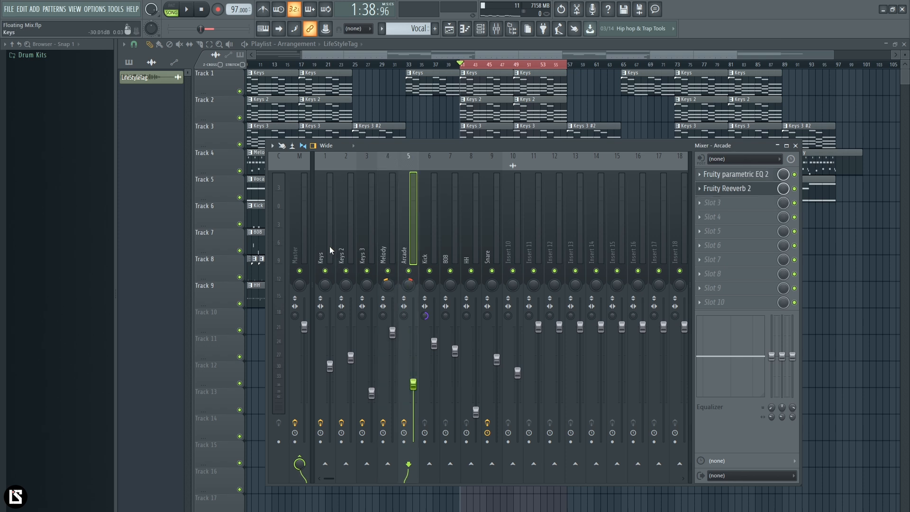
click(372, 249)
Step: Try panning the HH track off centre and reset its panning
drag(471, 284, 471, 290)
right_click(473, 286)
click(477, 295)
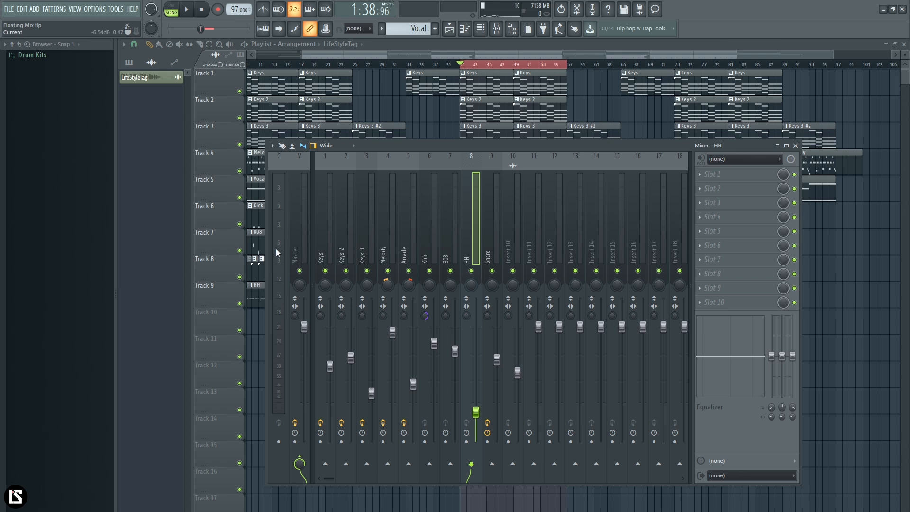
Step: Play the full mix and set the Arcade track's volume to -12.0 dB
click(322, 224)
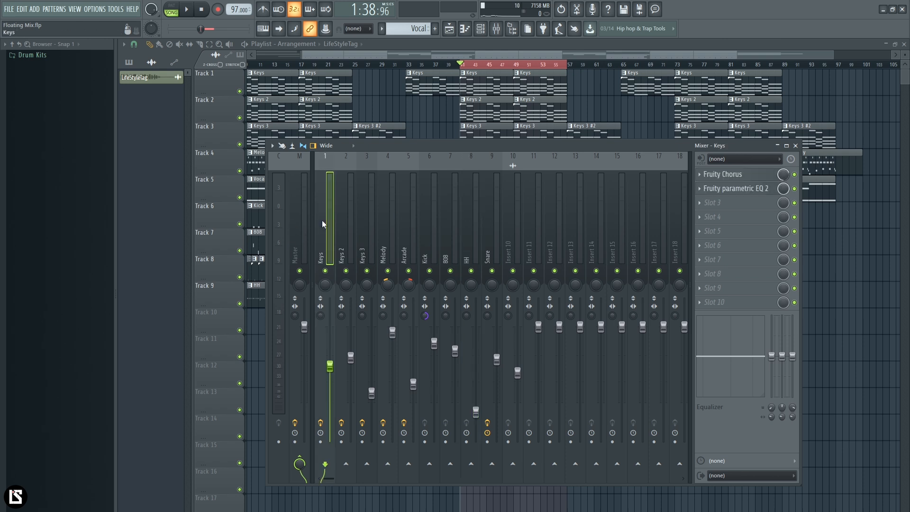
key(space)
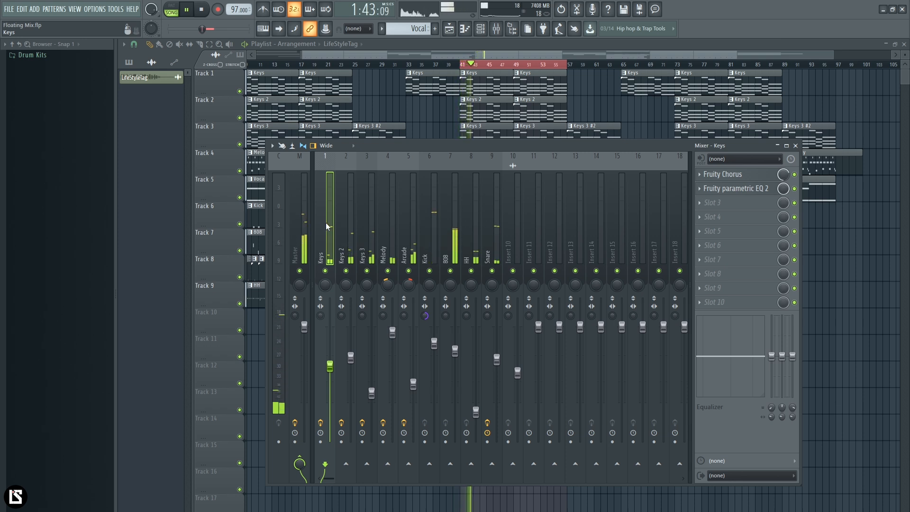
click(414, 384)
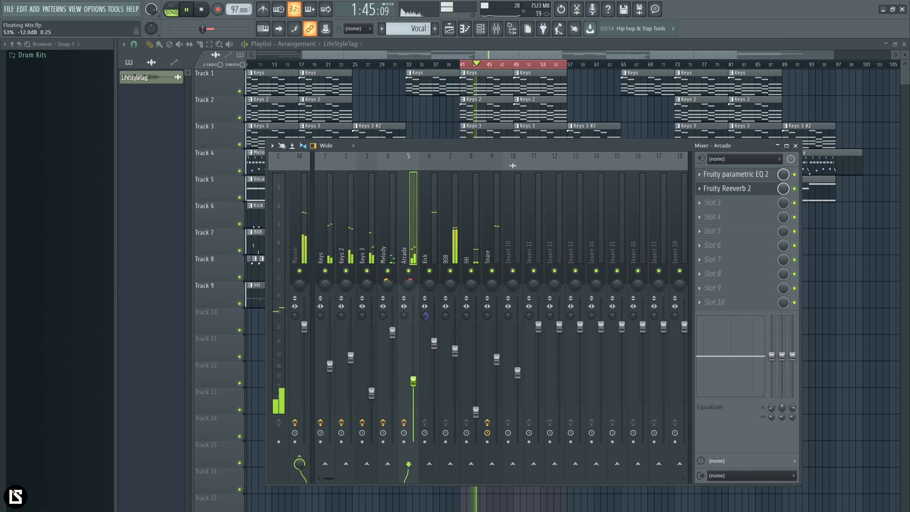
Step: Open the Melody track's Fruity Reeverb 2 to check its high cut during playback, and close it
click(395, 228)
click(752, 204)
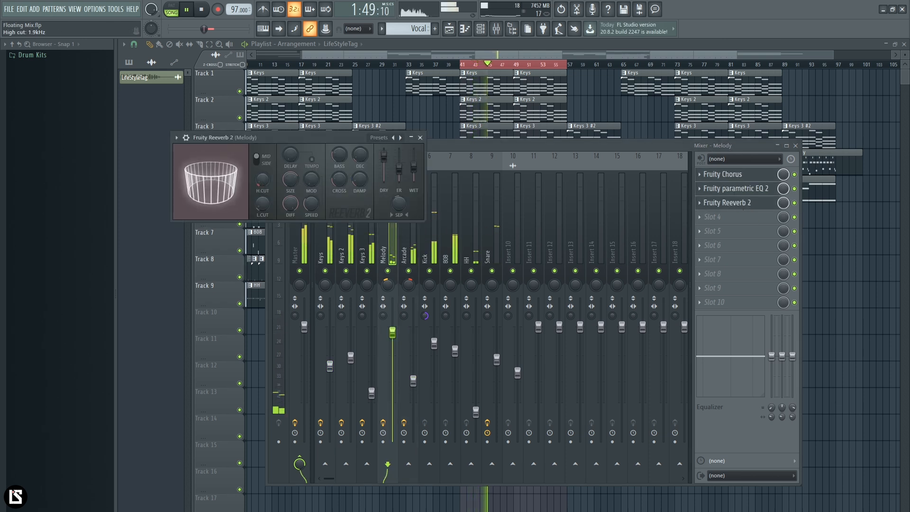
click(421, 138)
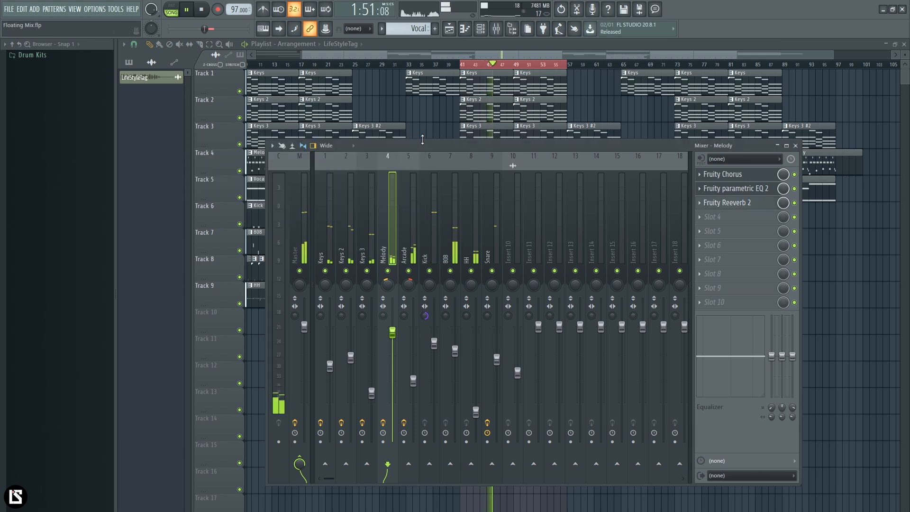
Step: Lower the Arcade track to -13.1 dB and the Melody track to -4.8 dB while the mix plays
click(414, 381)
drag(413, 382, 413, 385)
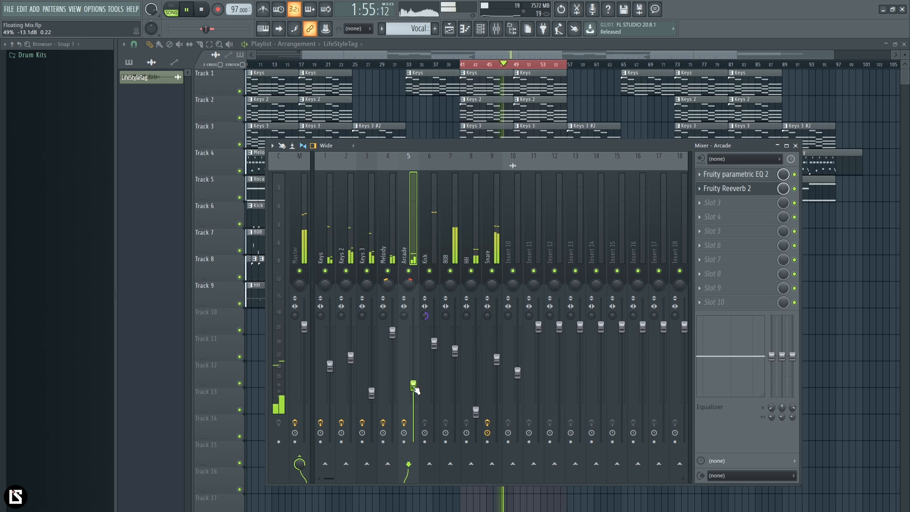
drag(392, 332, 392, 349)
key(space)
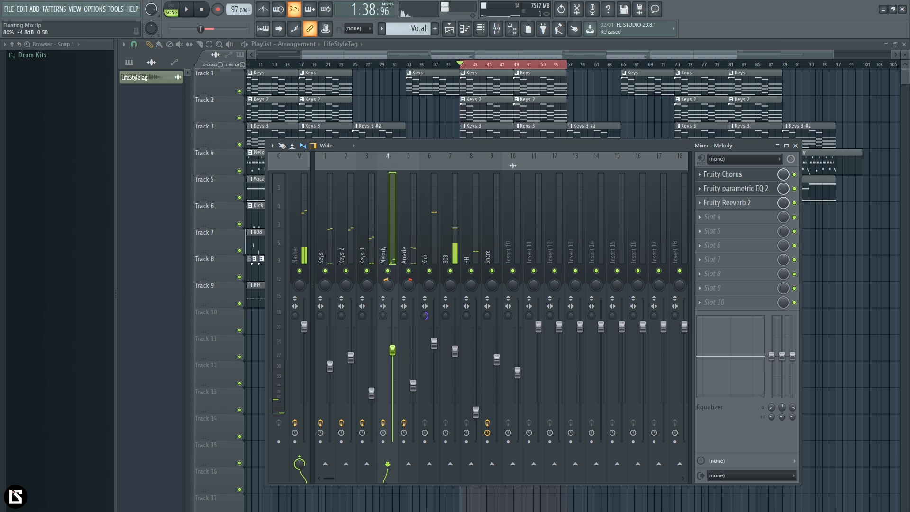
Step: Lower the Melody track to about -5.8 dB and set the Arcade track to -12.7 dB while replaying the mix
drag(397, 356, 394, 362)
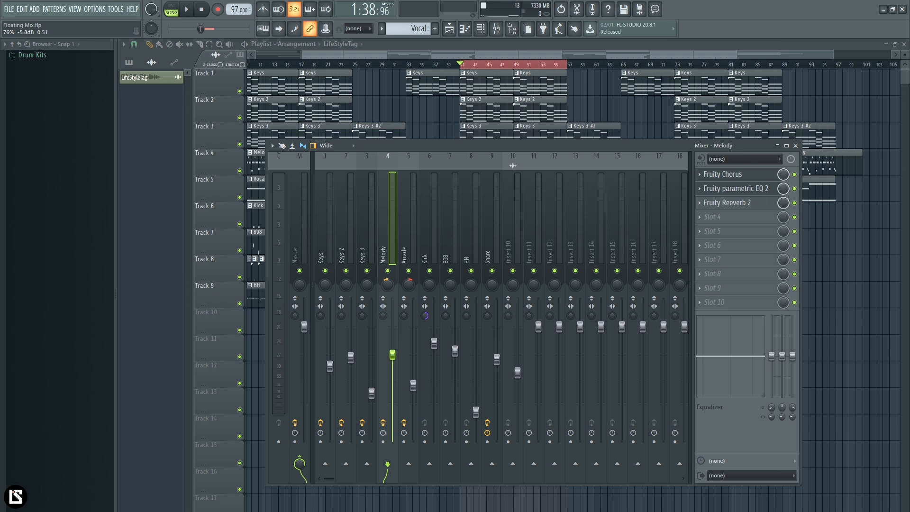
key(space)
drag(394, 359, 393, 359)
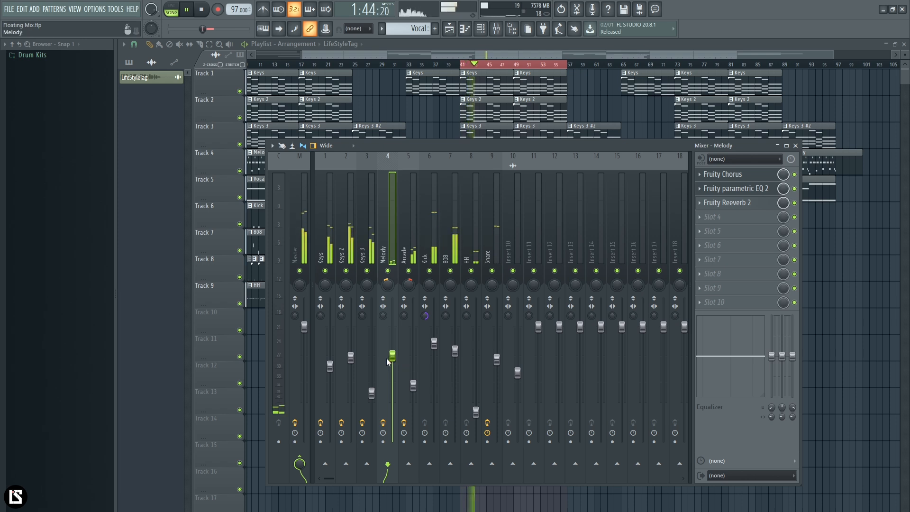
click(414, 384)
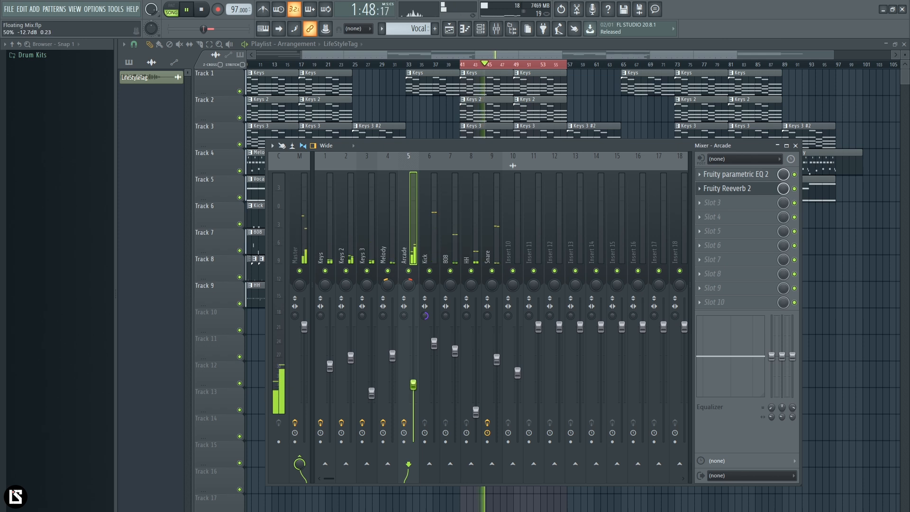
key(space)
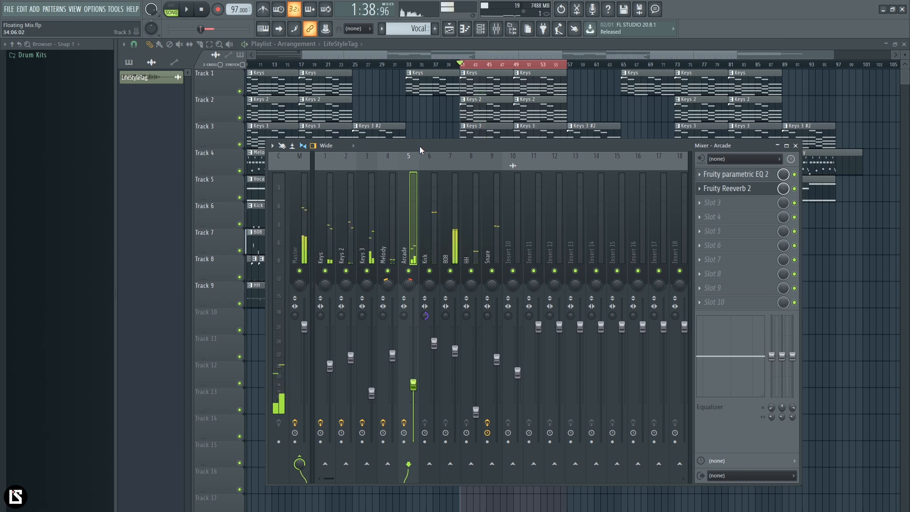
drag(420, 146, 424, 146)
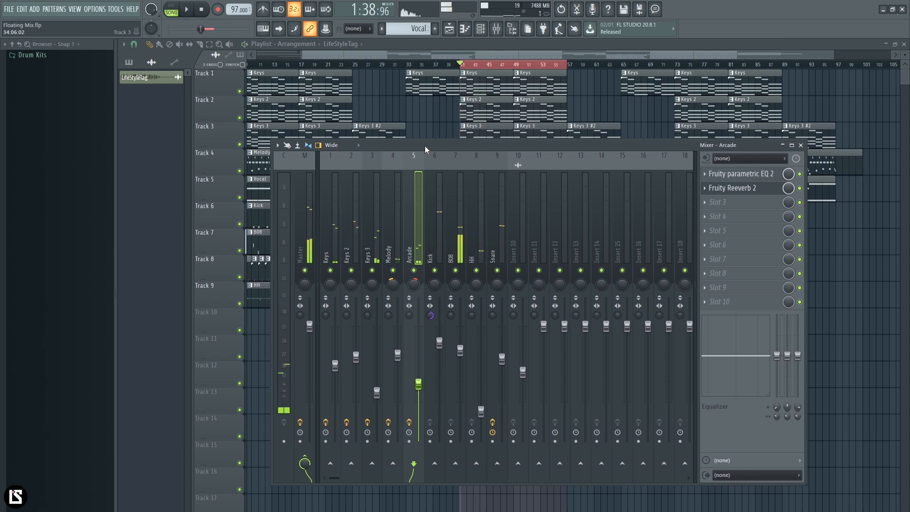
Step: Open the Keys pattern in the piano roll, select all of its notes and shift them up in pitch
click(333, 228)
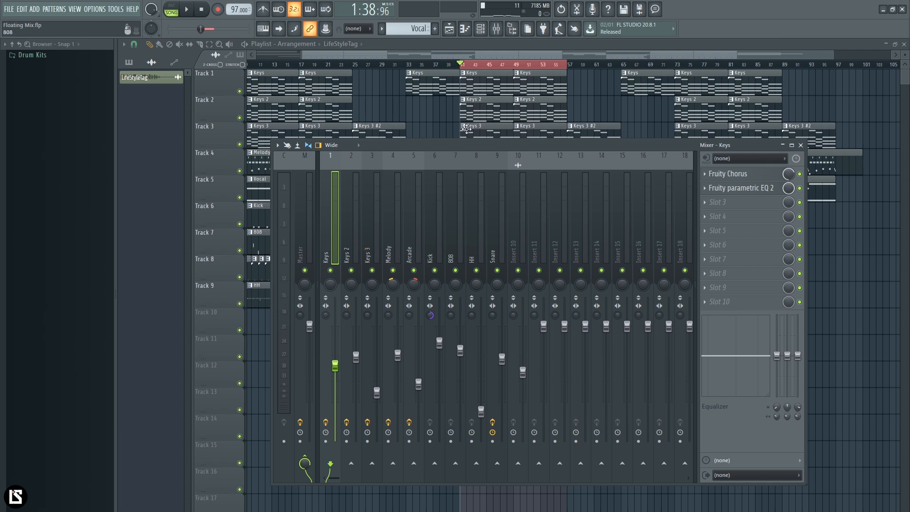
click(472, 76)
scroll(414, 75, down, 4)
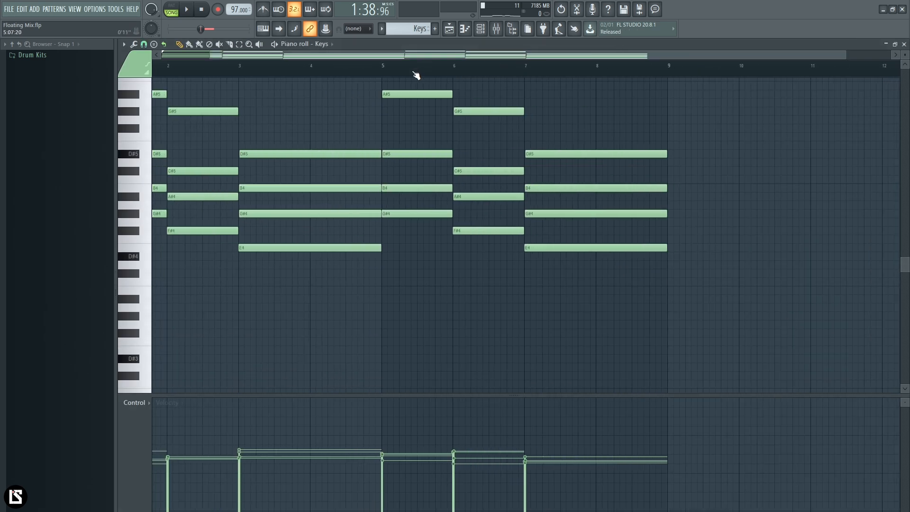
scroll(339, 156, up, 4)
key(ctrl+a)
key(shift+Up)
key(shift+Up)
key(shift+Up)
key(shift+Up)
key(shift+Up)
key(shift+Up)
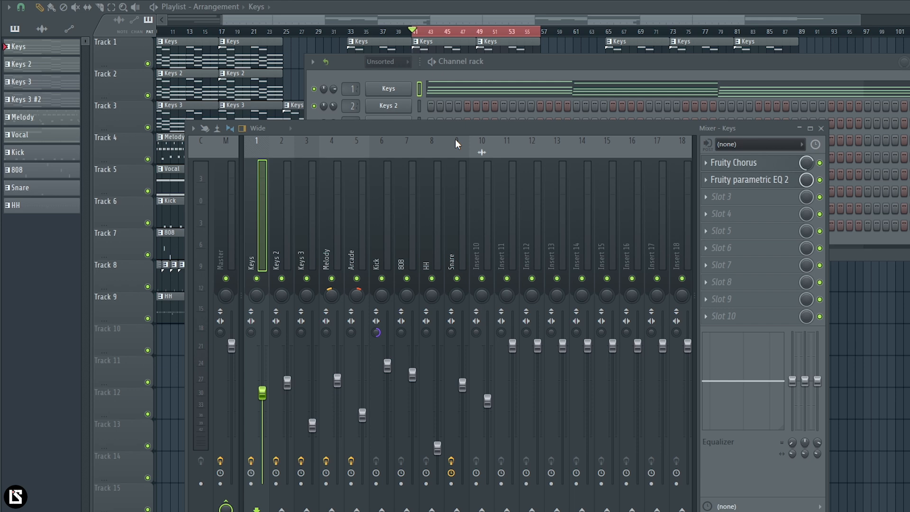
Step: Open the Keys track's Fruity parametric EQ 2 and make a slight cut with band 2 at about 185 Hz
click(777, 180)
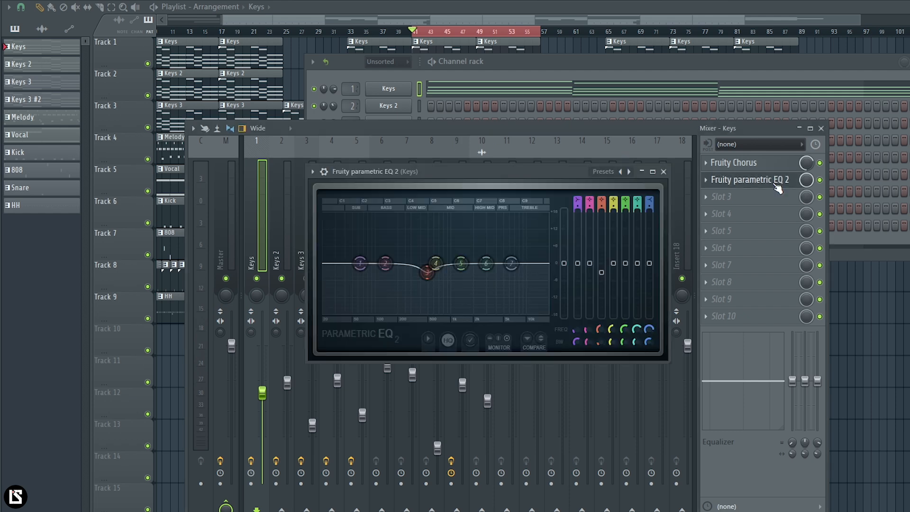
mouse_move(385, 263)
mouse_down()
mouse_move(375, 227)
mouse_move(490, 224)
mouse_move(396, 231)
mouse_move(395, 269)
mouse_up()
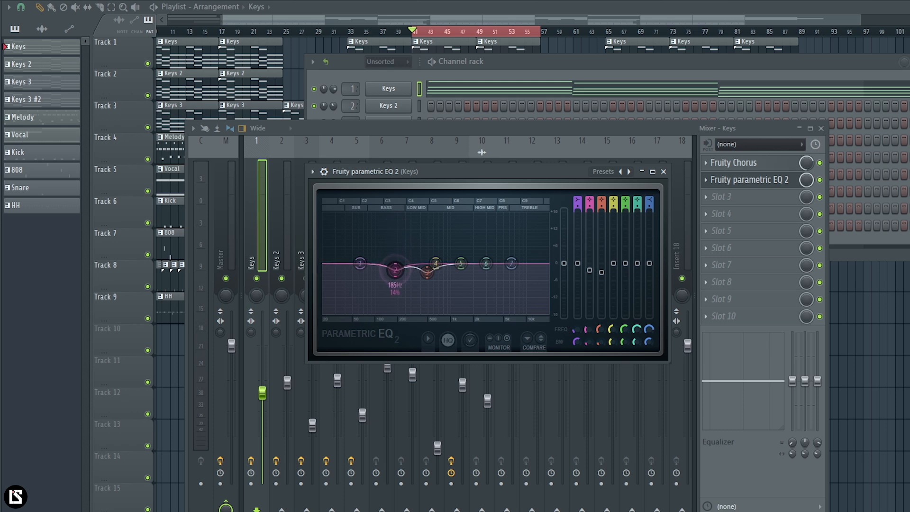
right_click(396, 275)
click(400, 285)
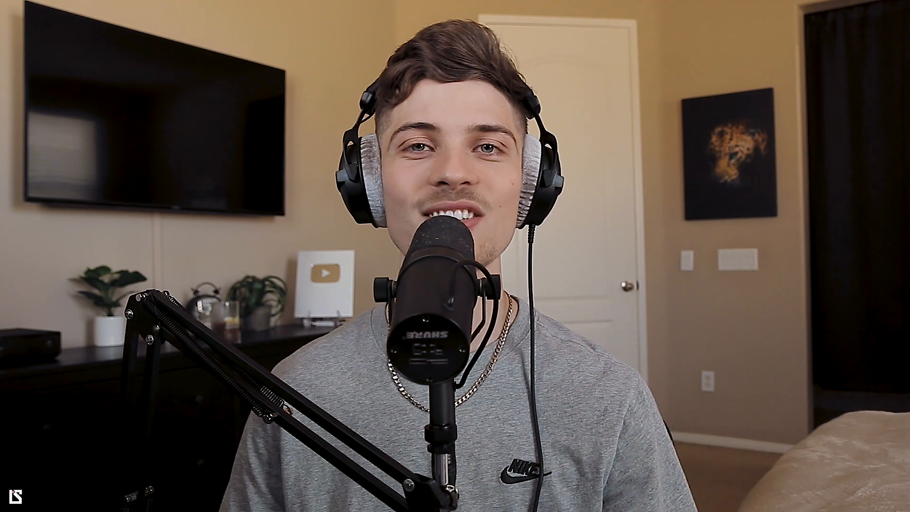